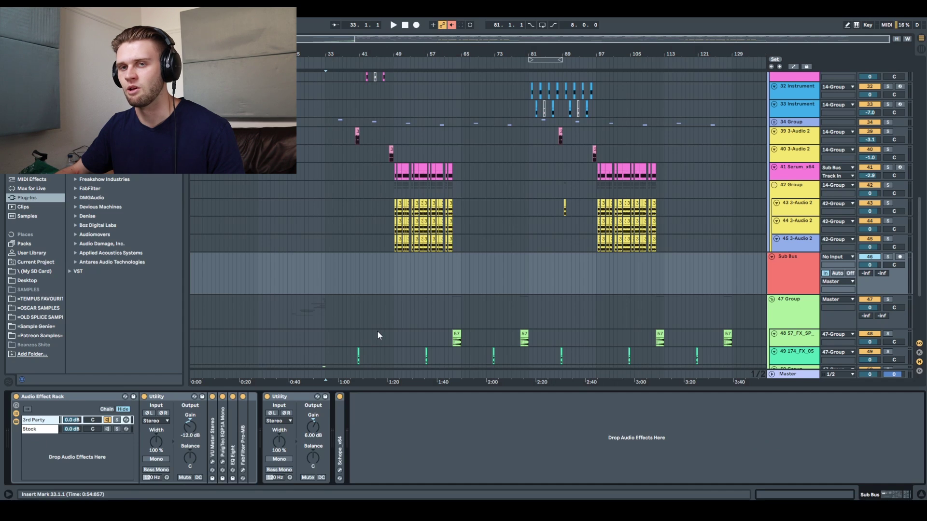
Place the playback start marker at bar 25 in the Sub Bus lane.
scroll(437, 222, up, 10)
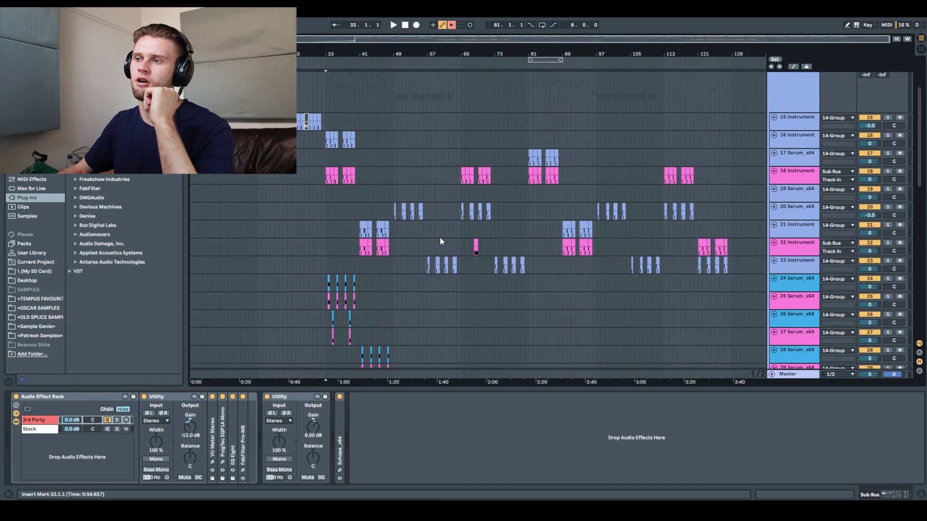
scroll(441, 244, up, 4)
scroll(451, 255, down, 12)
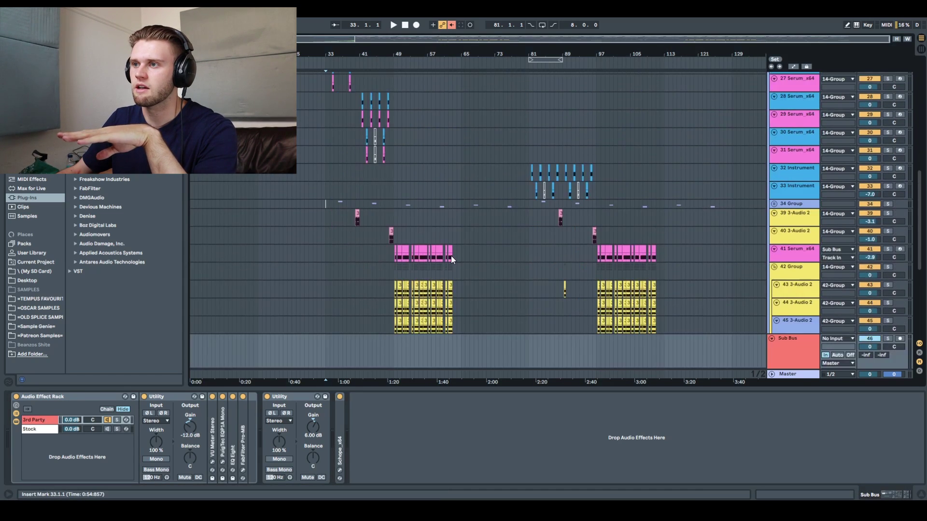
scroll(451, 256, down, 10)
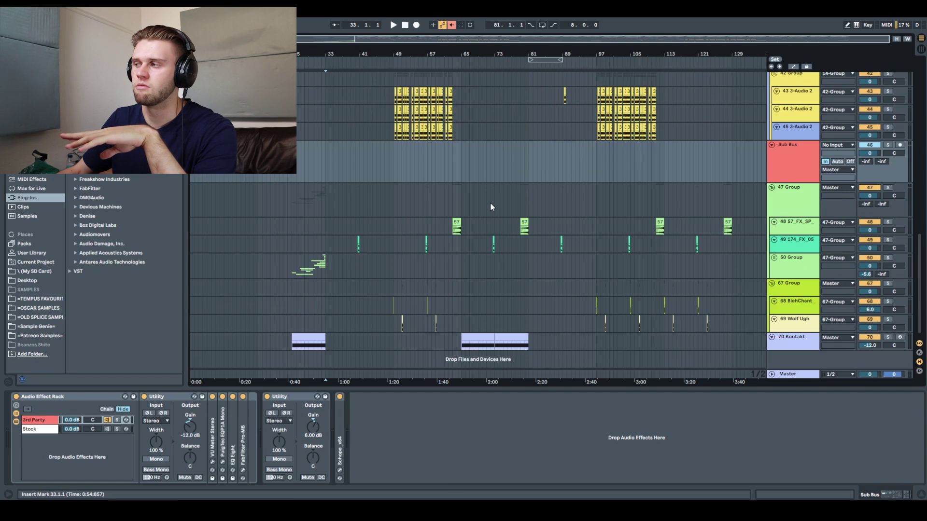
scroll(435, 207, up, 3)
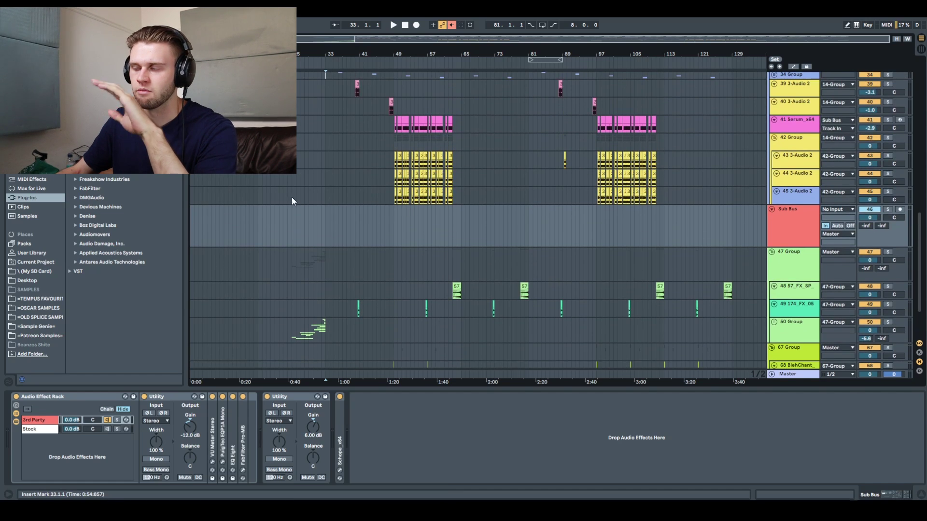
click(292, 227)
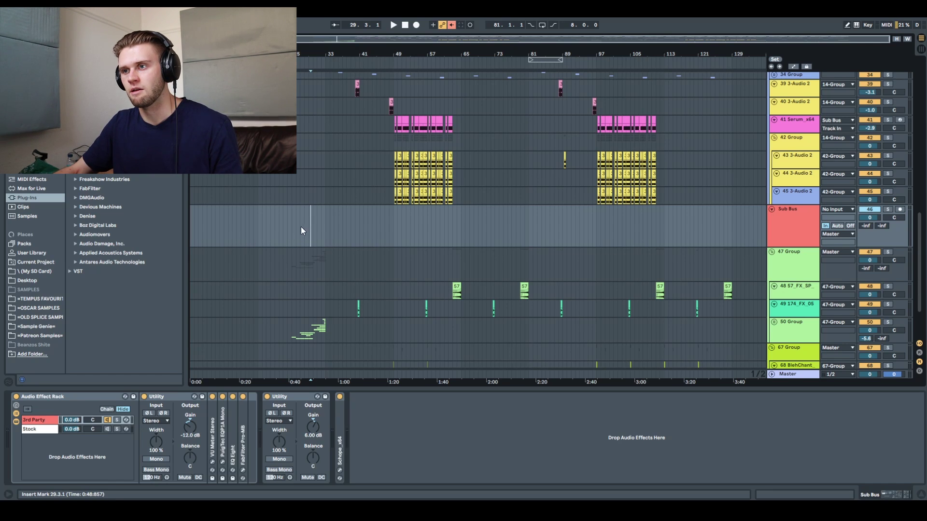
scroll(294, 226, up, 6)
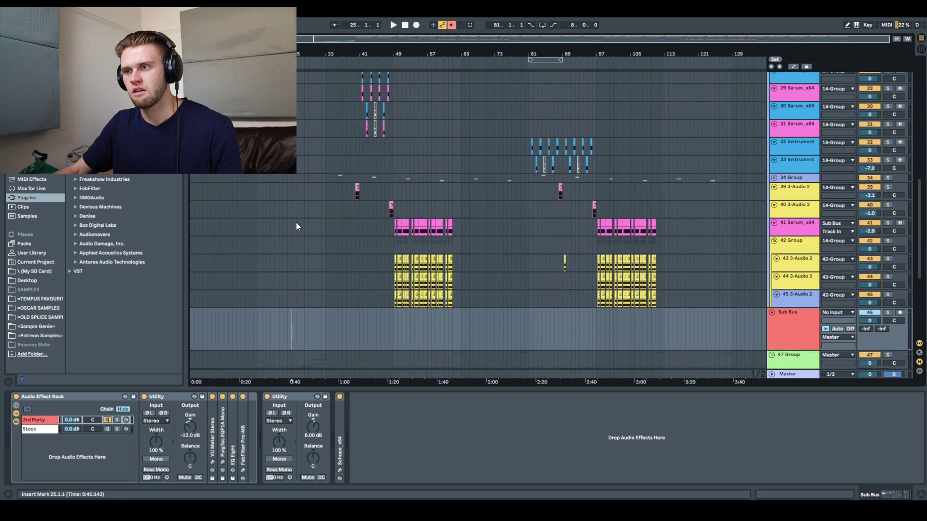
scroll(297, 224, down, 6)
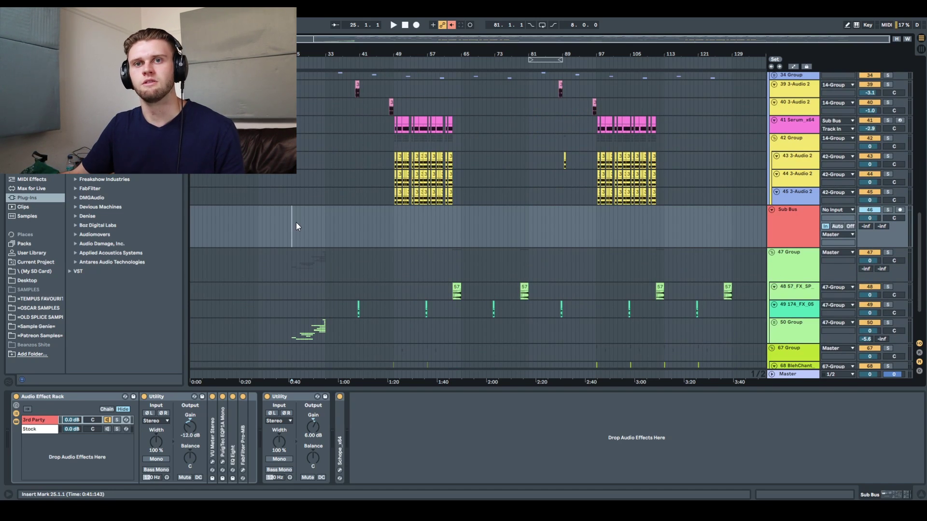
scroll(271, 275, up, 3)
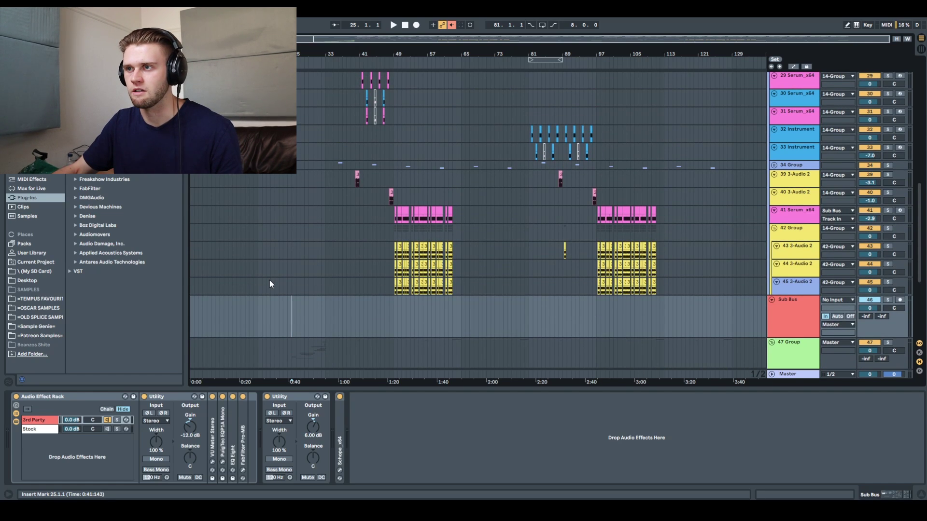
Play from bar 25 and hide the Detail View to browse more tracks while listening.
key(space)
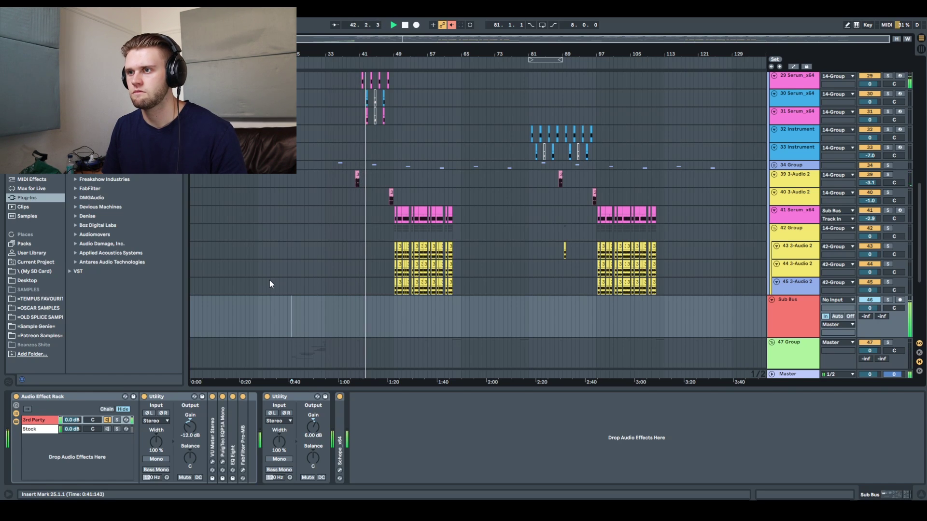
click(921, 495)
scroll(801, 293, up, 15)
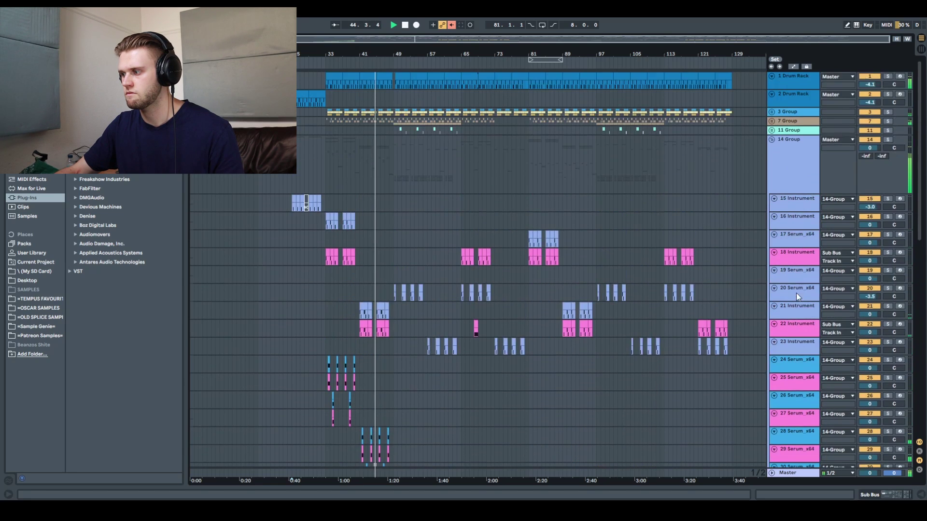
scroll(780, 288, down, 5)
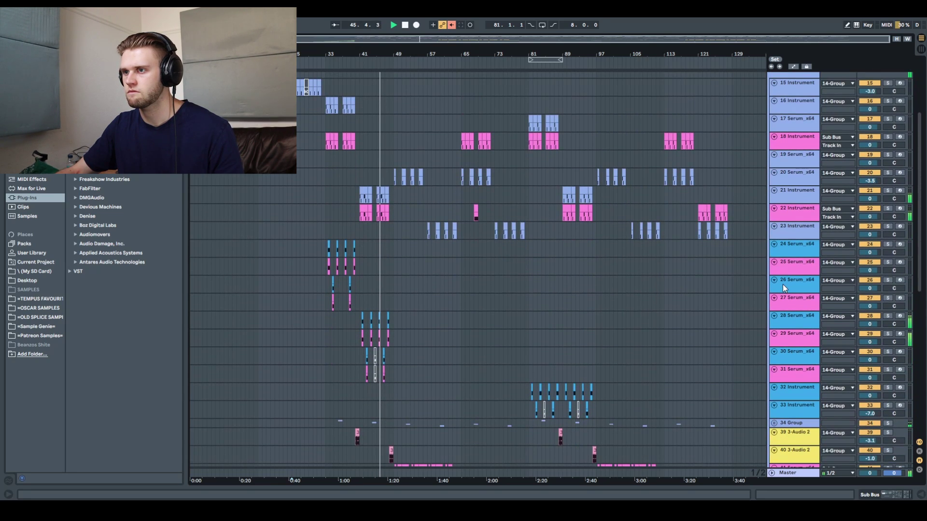
scroll(783, 285, down, 2)
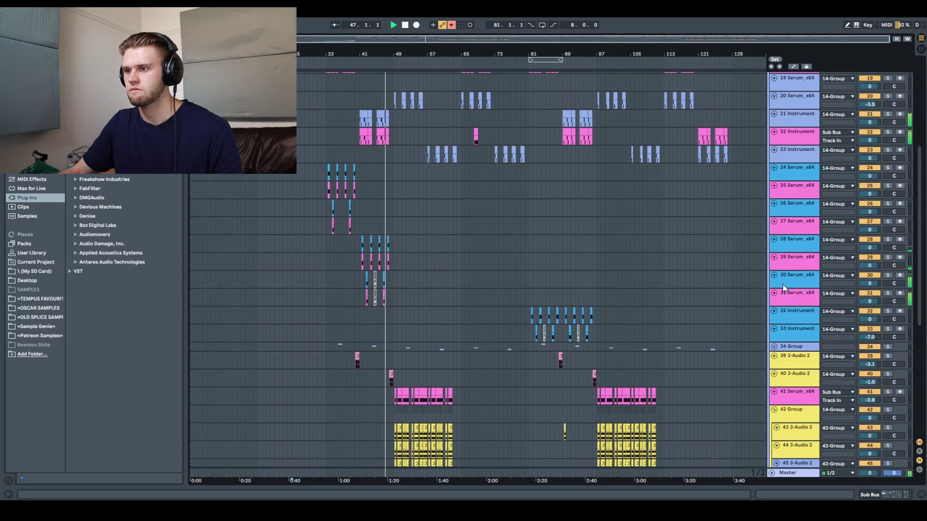
scroll(783, 284, down, 2)
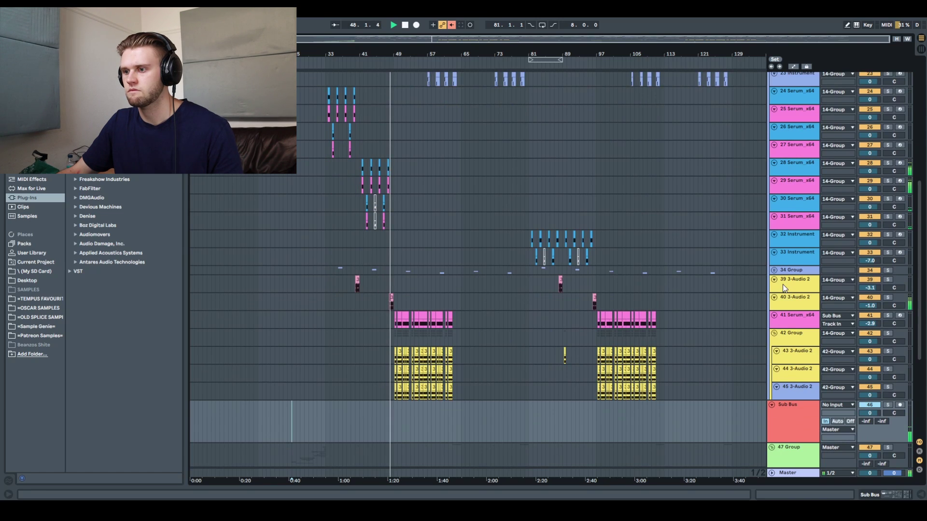
scroll(783, 285, down, 1)
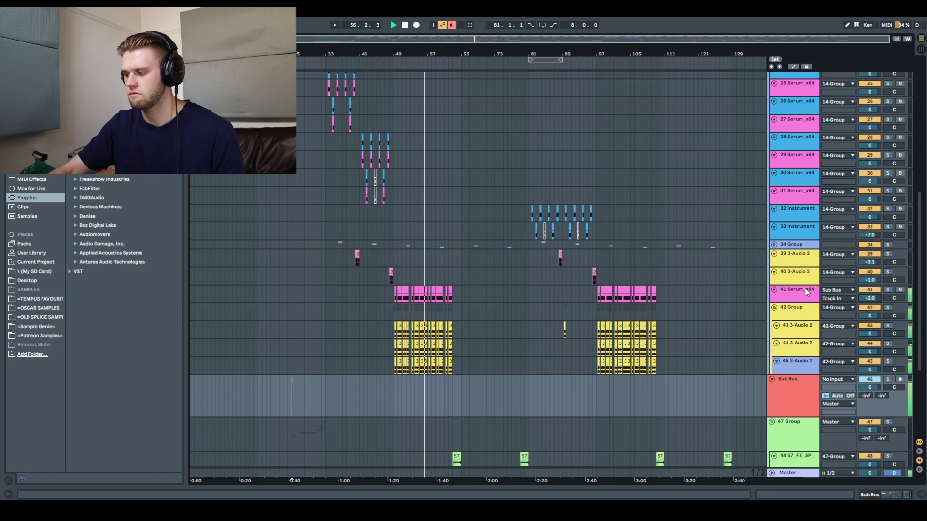
Open the 42 Group's FabFilter Pro-MB plugin editor.
double_click(809, 316)
scroll(458, 314, down, 5)
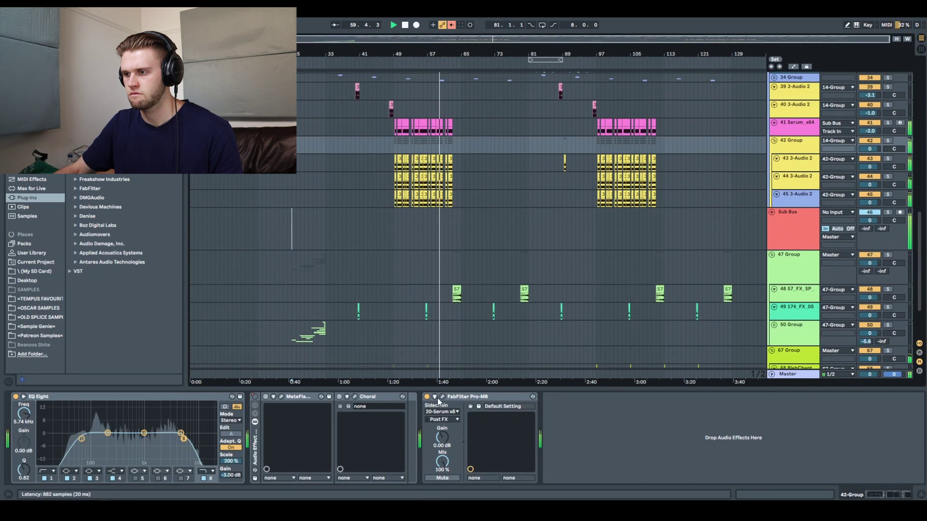
click(443, 397)
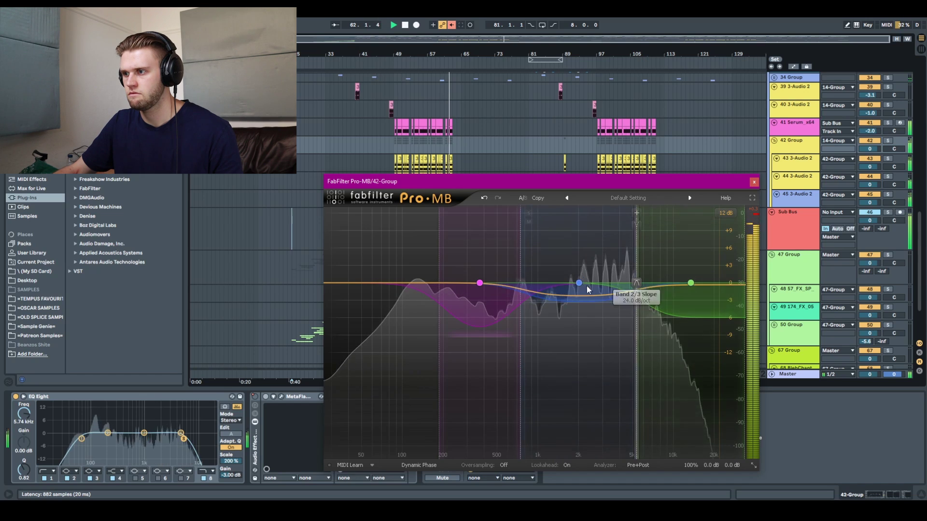
Move the Pro-MB band 1/2 crossover higher, check band 2, and close the plugin.
click(521, 285)
drag(521, 285, 538, 285)
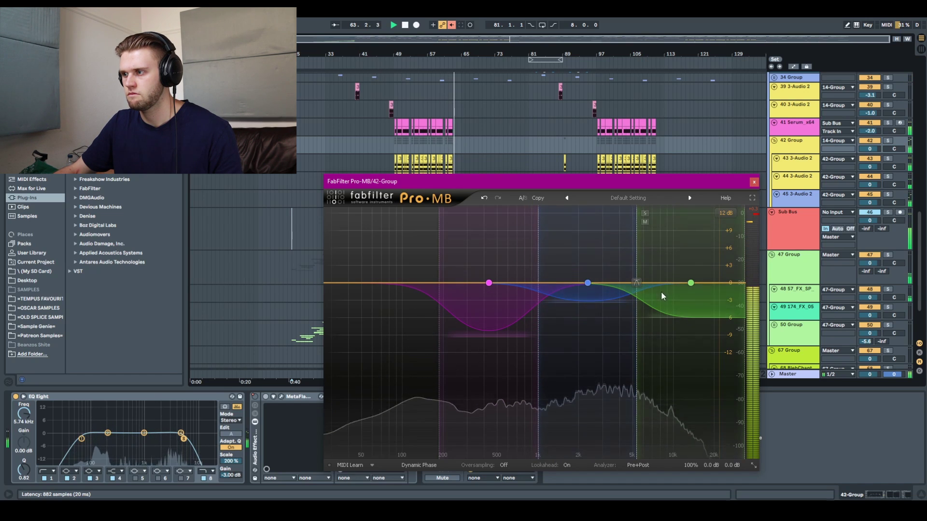
click(587, 310)
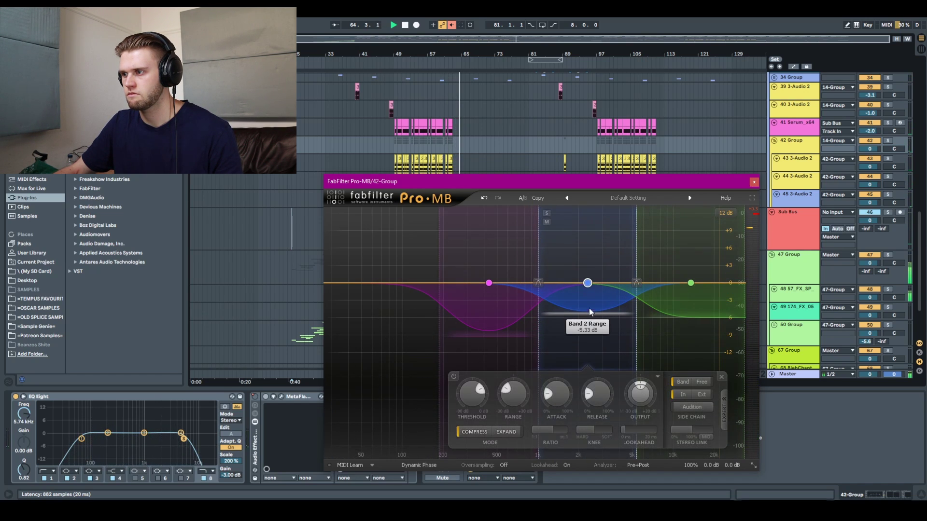
click(754, 182)
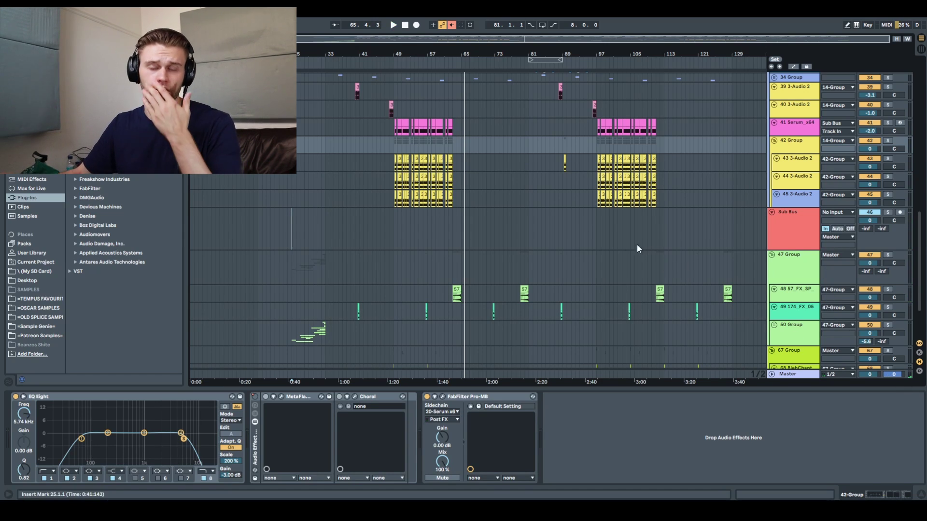
Show the Sub Bus chain: Audio Effect Rack, two Utility devices and Schope_x64.
click(780, 226)
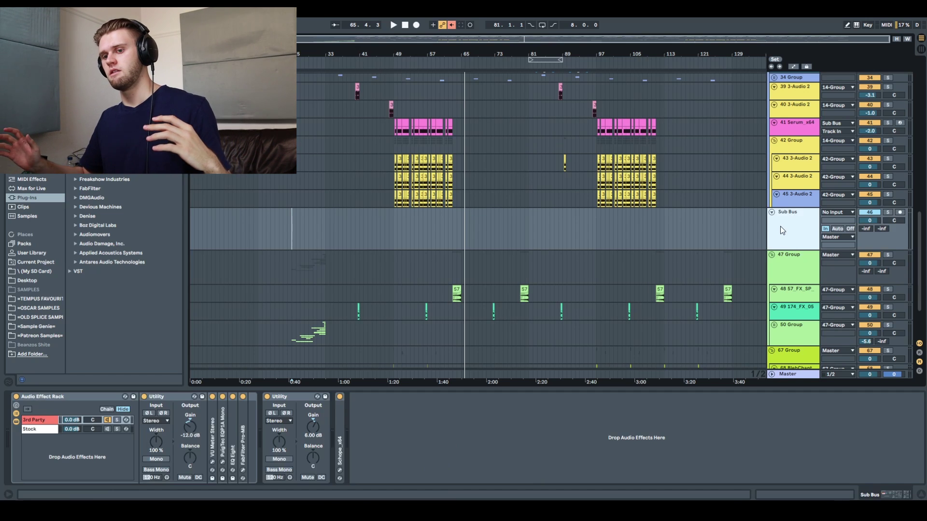
scroll(687, 184, up, 10)
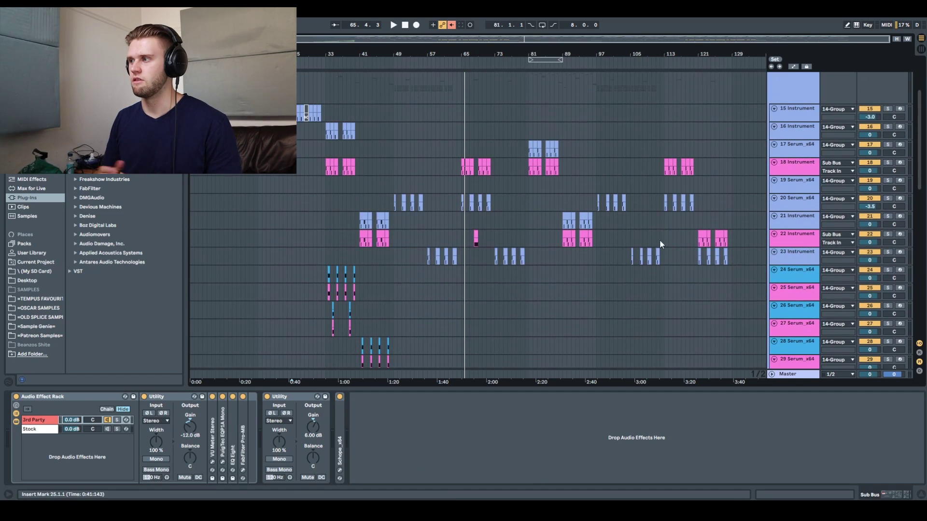
scroll(848, 300, down, 6)
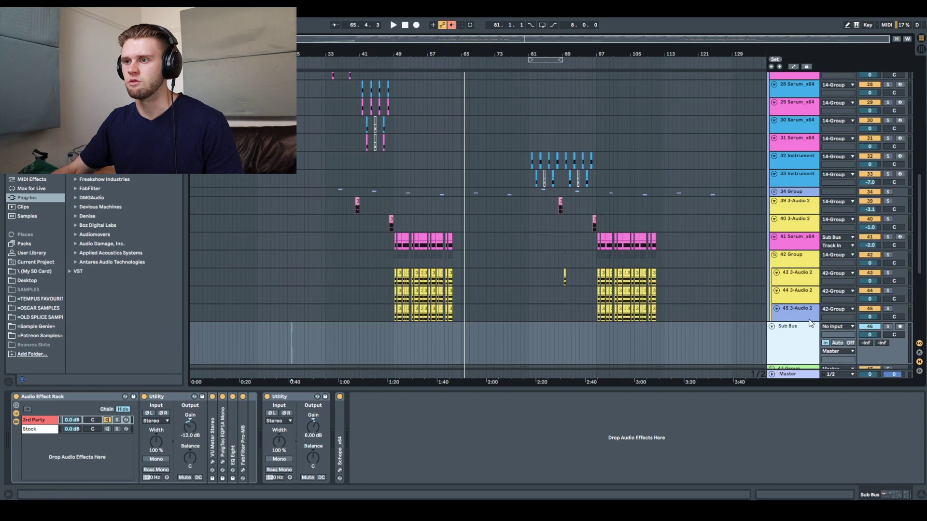
scroll(811, 324, down, 3)
right_click(806, 263)
click(791, 274)
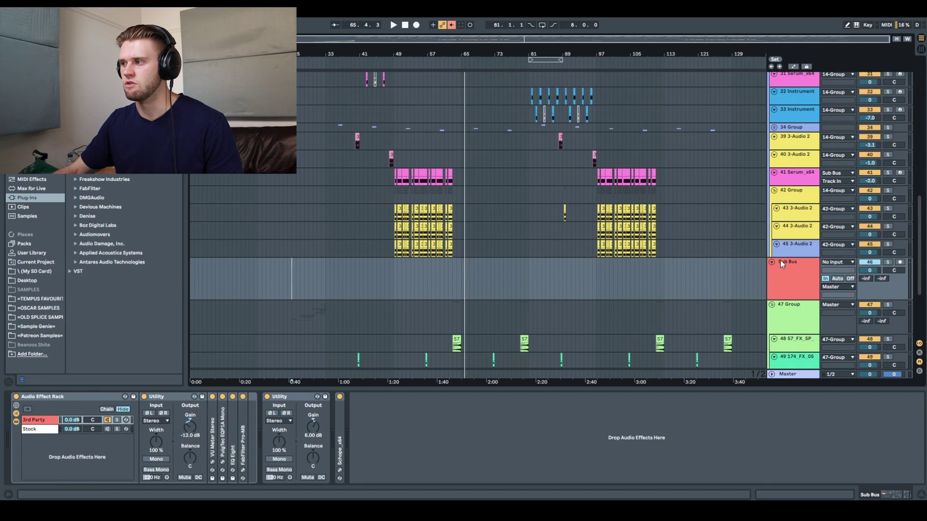
scroll(370, 215, up, 9)
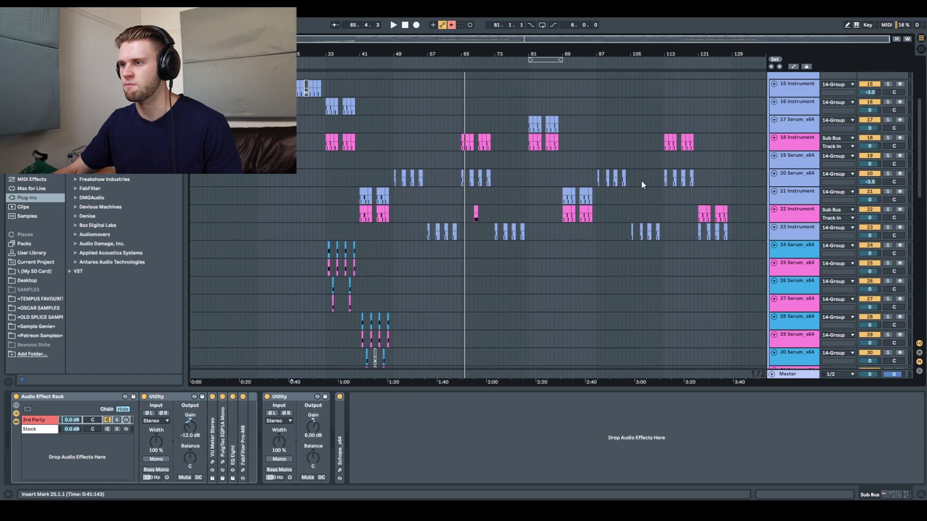
Show the 18 Instrument track's devices, then the Sub Bus effect rack.
click(799, 145)
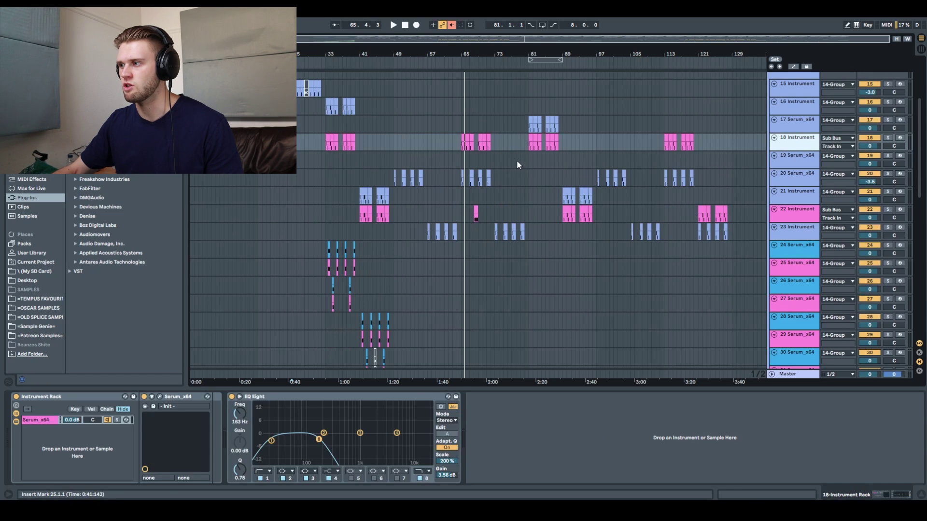
scroll(729, 184, down, 5)
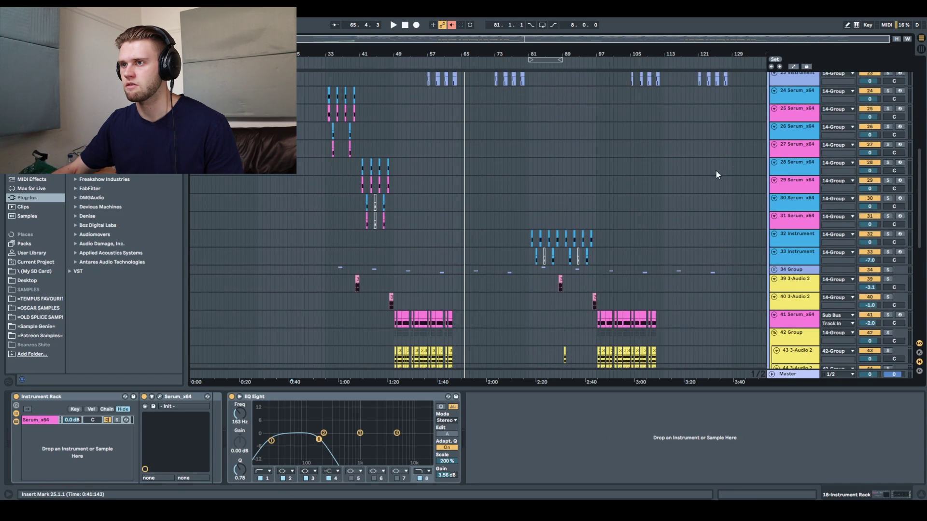
scroll(772, 217, down, 3)
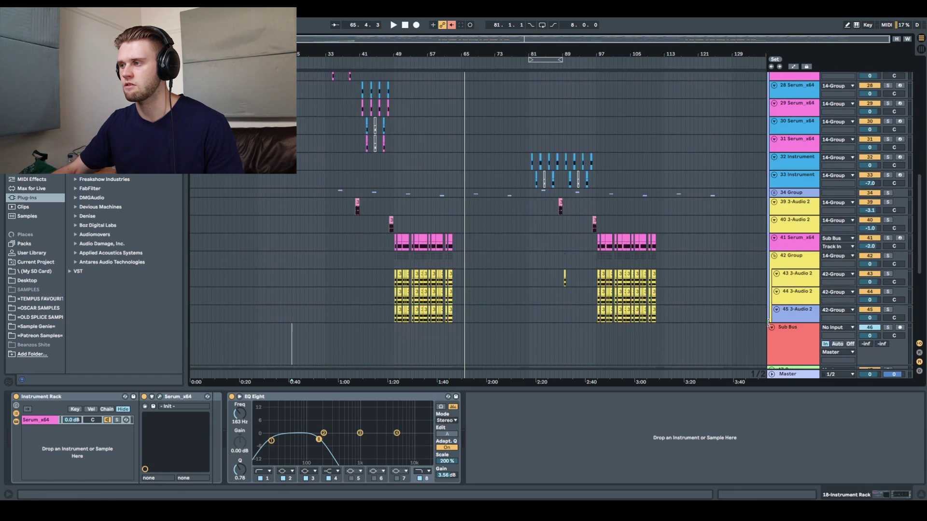
scroll(795, 257, down, 3)
click(799, 261)
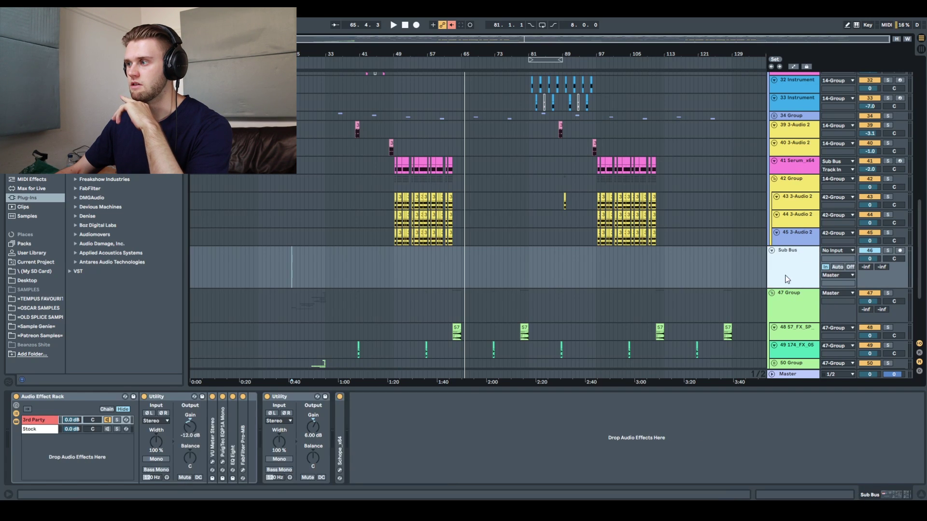
Inspect the 41 Serum_x64 track's device chain.
click(797, 173)
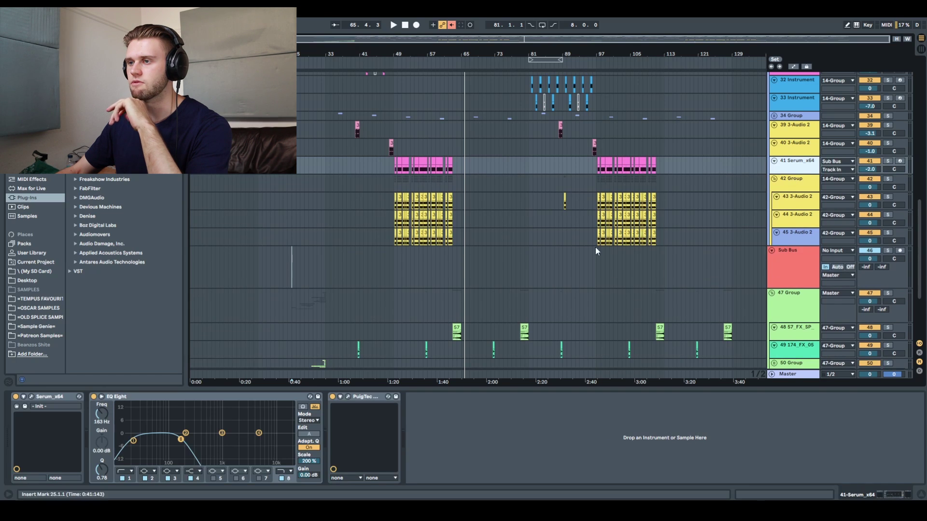
scroll(482, 241, up, 10)
scroll(349, 243, up, 1)
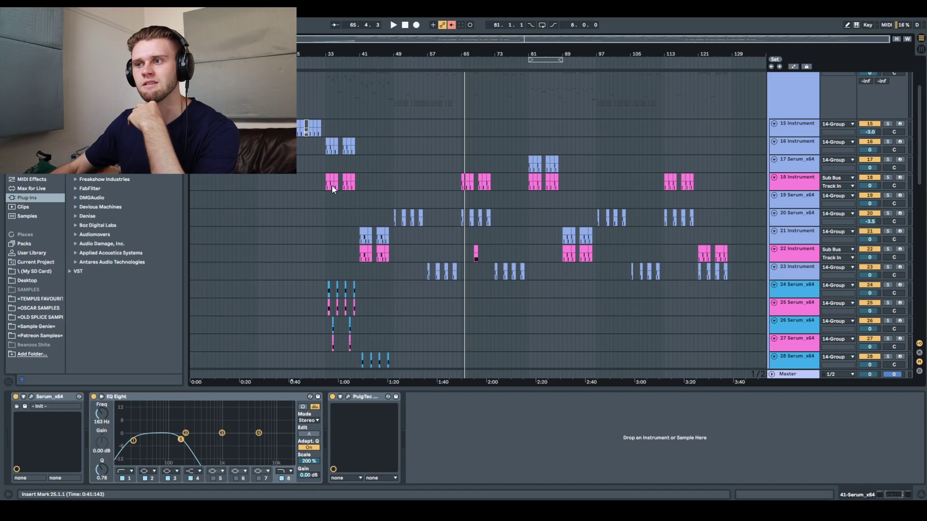
scroll(331, 186, down, 8)
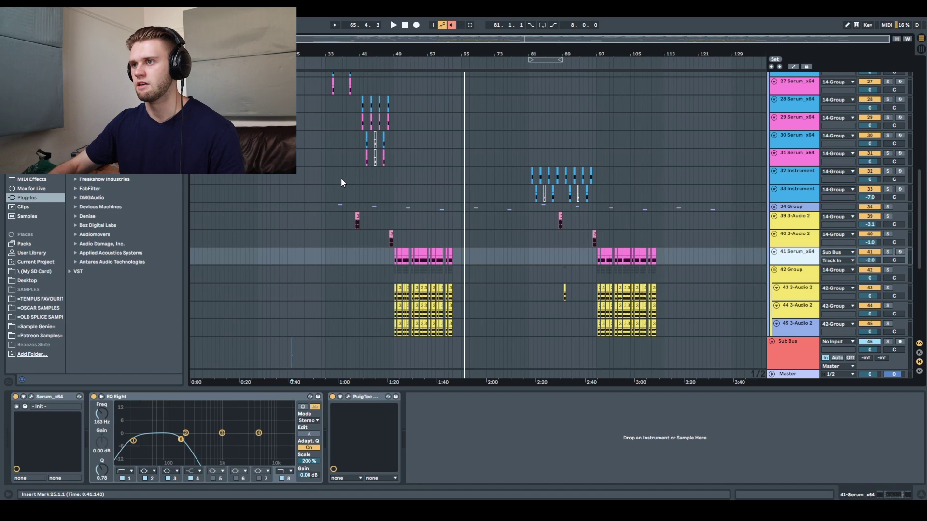
scroll(896, 239, up, 6)
scroll(889, 240, up, 8)
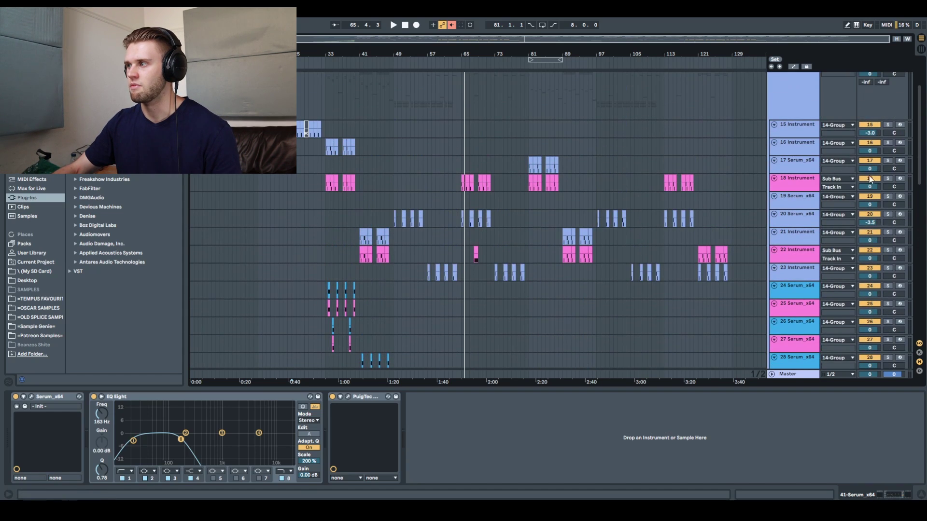
Check the track 22 and 23 Instrument chains, then return to the Sub Bus rack's '3rd Party' and 'Stock' chains.
click(807, 256)
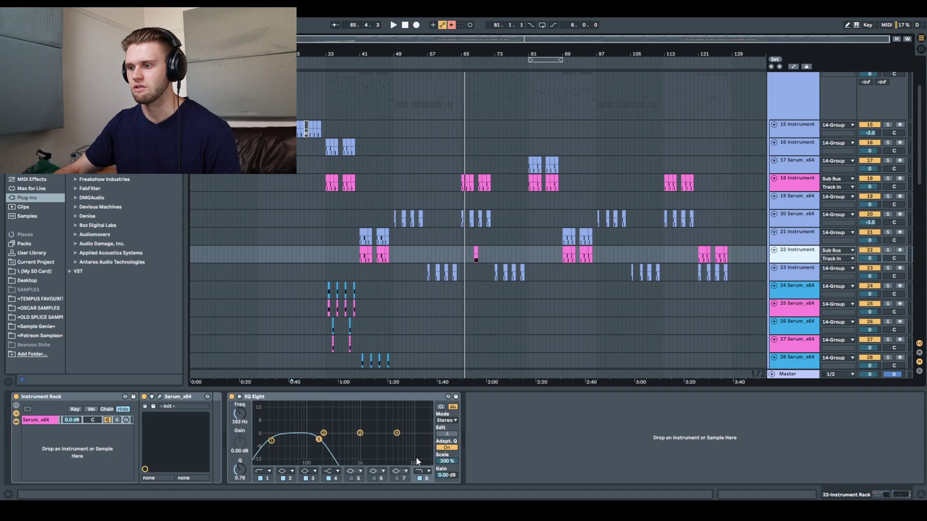
click(793, 276)
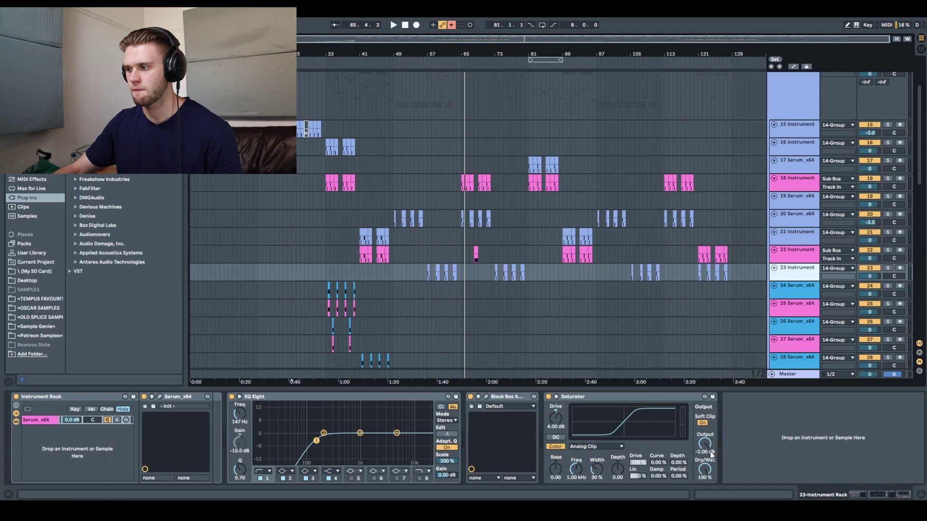
scroll(801, 279, down, 5)
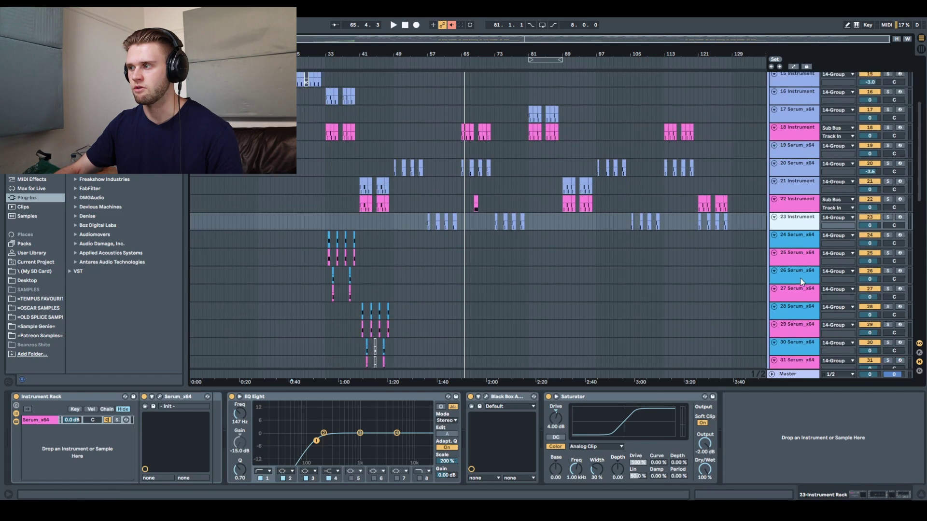
scroll(801, 278, down, 7)
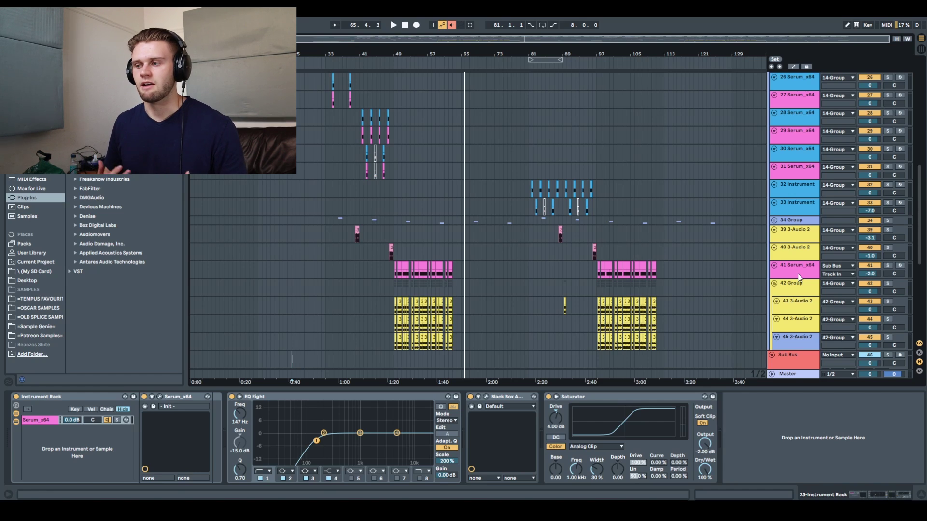
scroll(797, 273, down, 2)
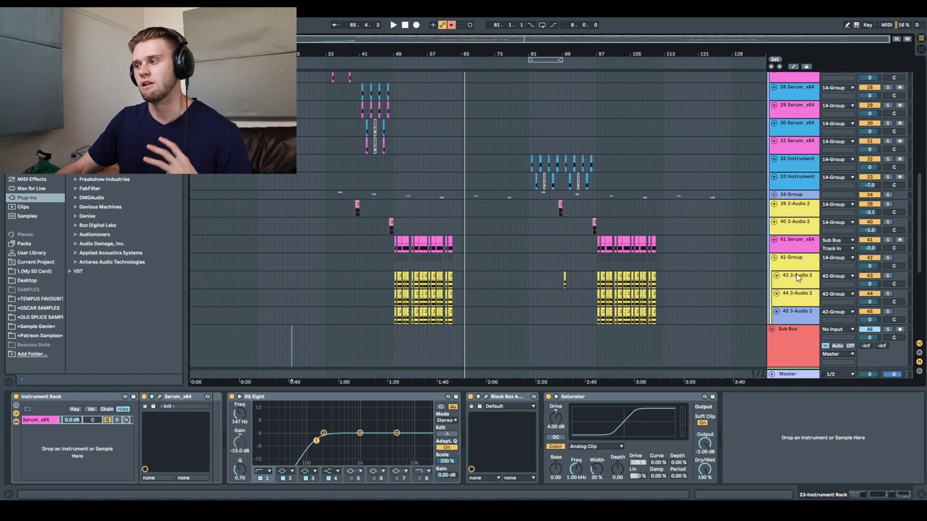
scroll(796, 274, down, 1)
click(807, 331)
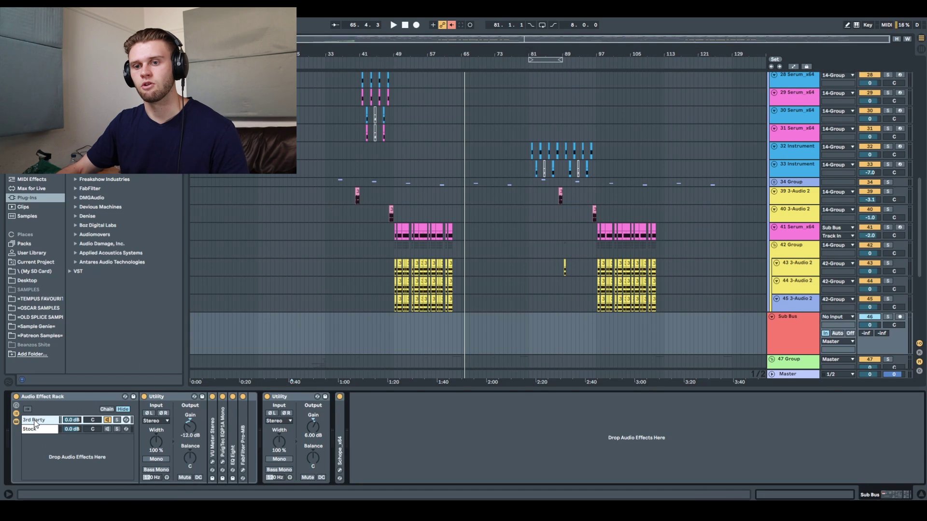
click(38, 430)
click(39, 421)
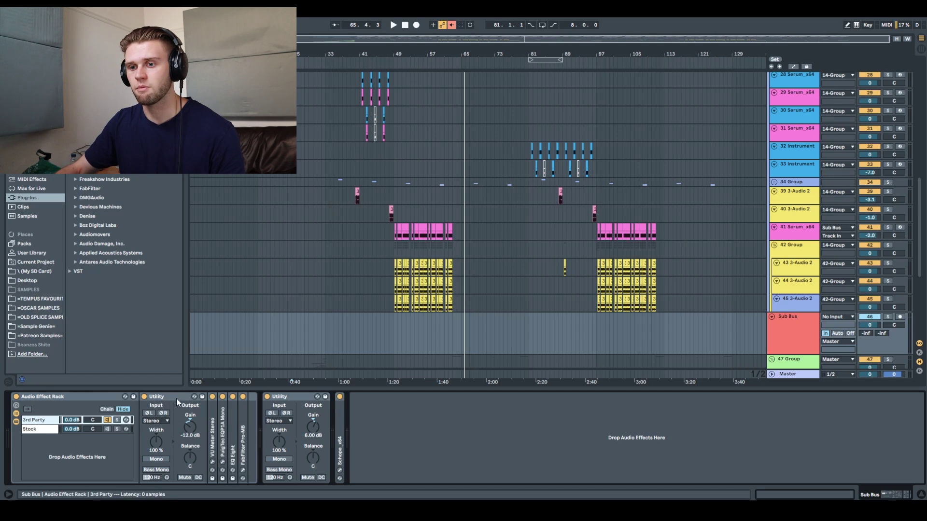
Open the VU Meter and PuigTec EQP-1A plugin windows and arrange them on screen.
click(213, 462)
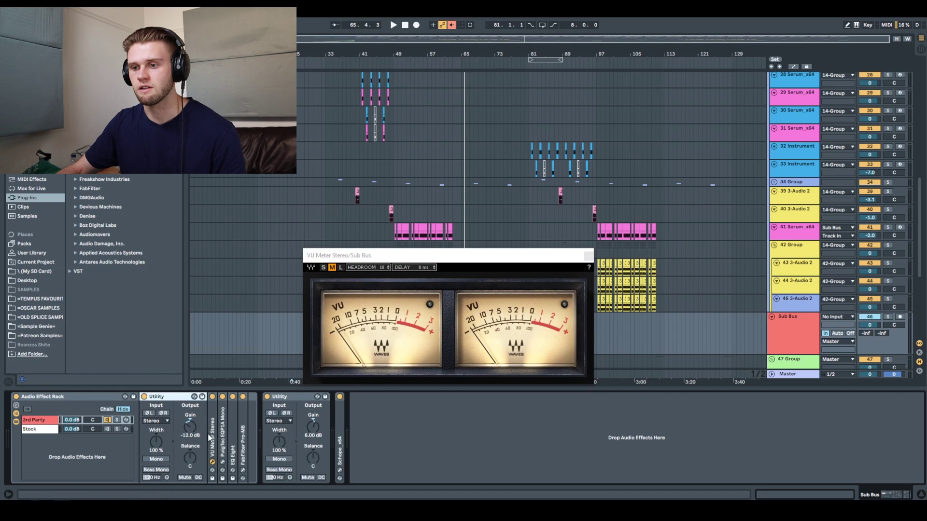
click(210, 437)
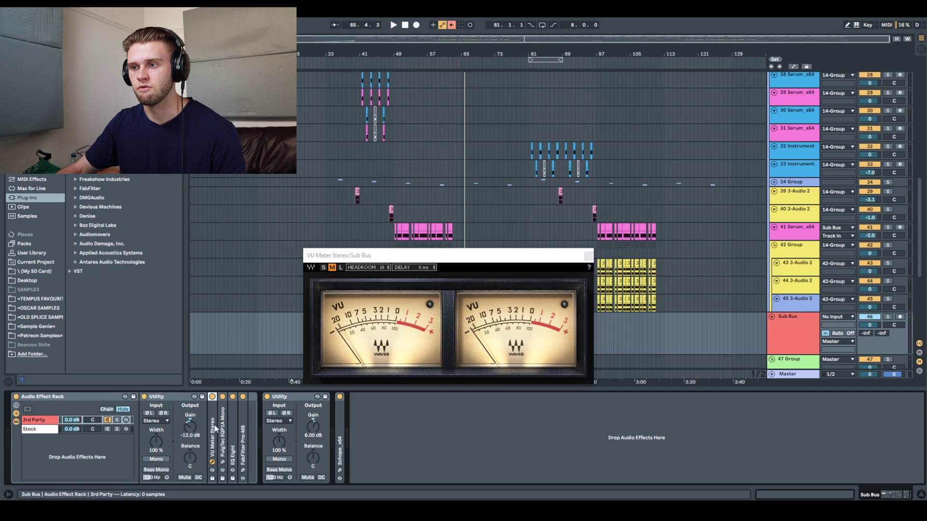
click(223, 463)
click(223, 463)
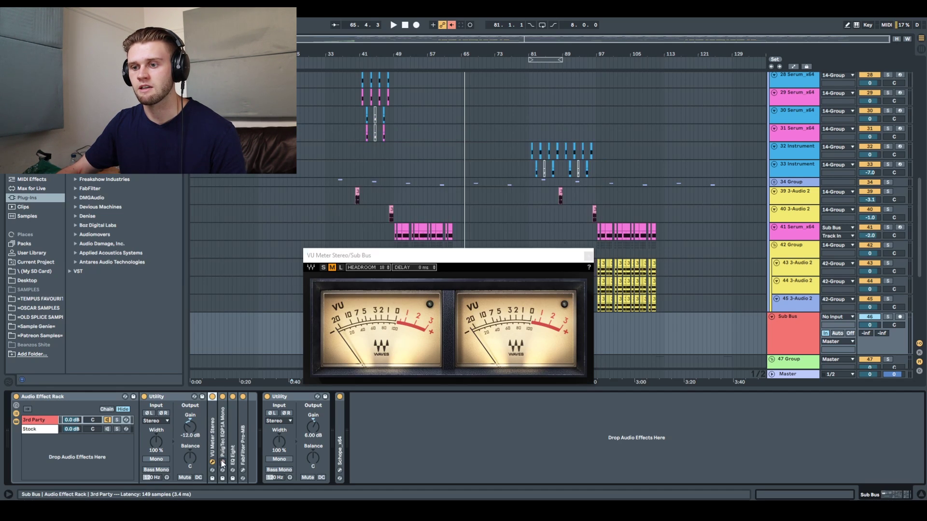
click(222, 462)
drag(347, 128, 405, 60)
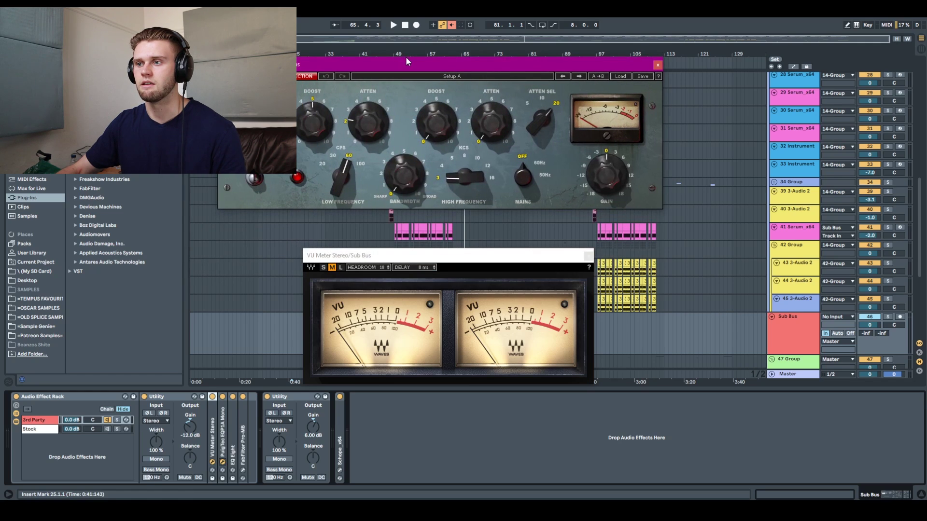
drag(391, 247, 348, 215)
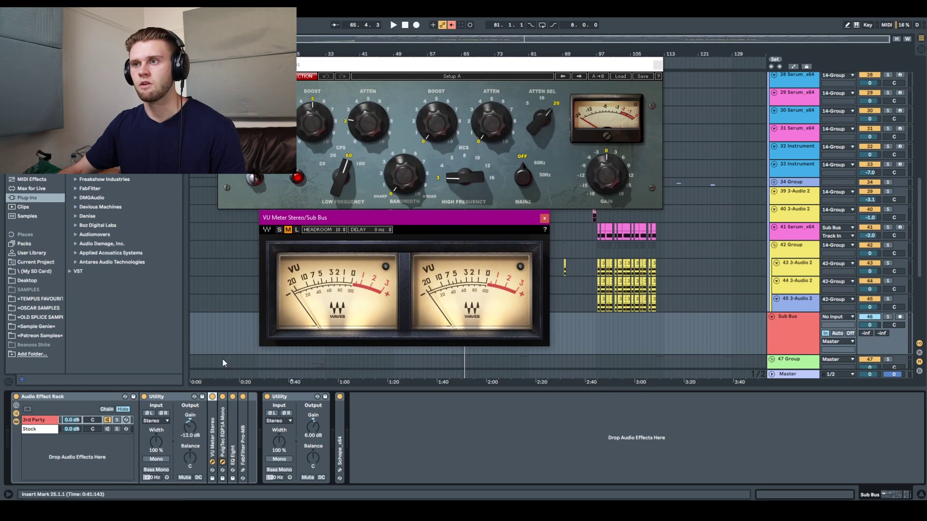
mouse_move(313, 134)
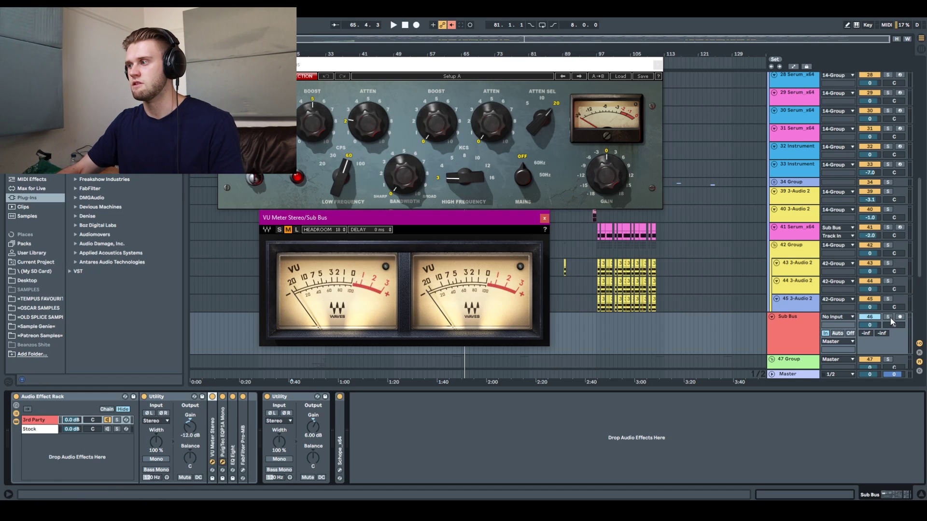
Play from bar 33 and lower the first Utility's gain to -13.3 dB.
key(space)
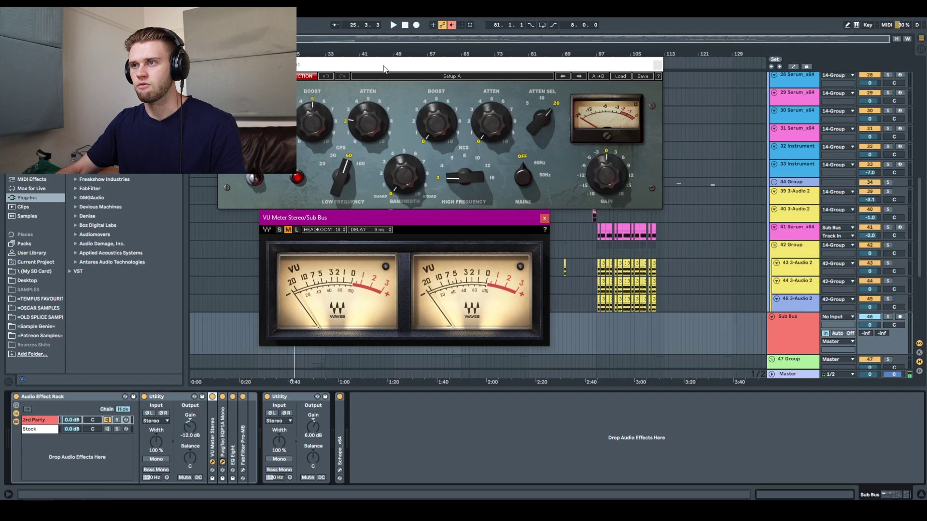
click(342, 135)
click(327, 192)
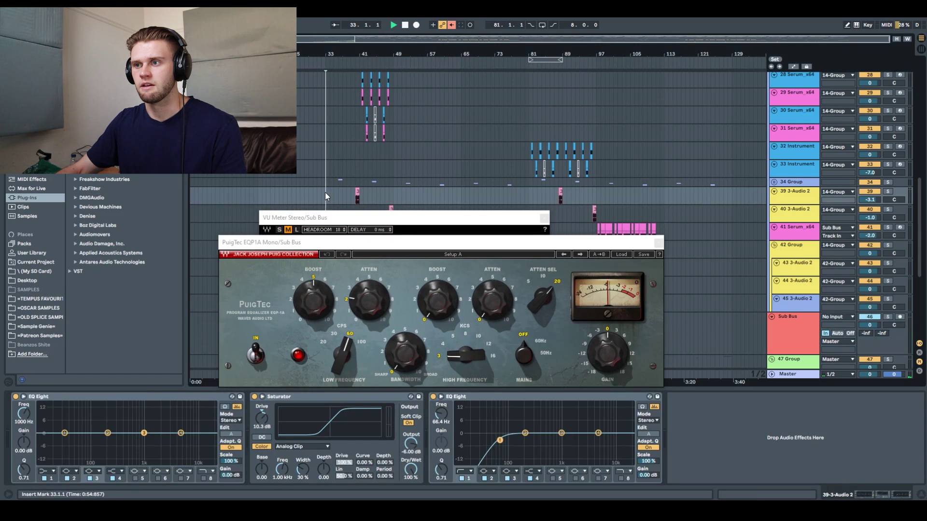
key(space)
drag(497, 242, 548, 20)
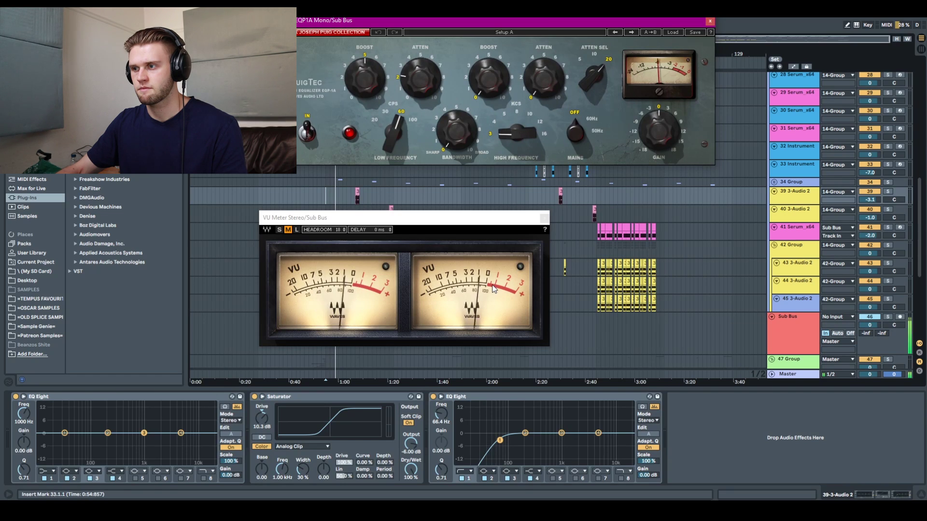
click(788, 318)
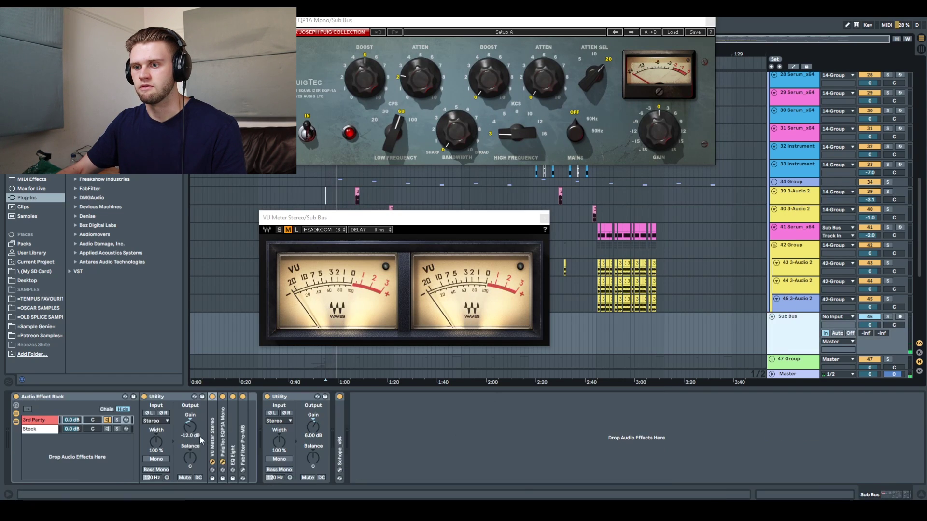
drag(191, 431, 191, 434)
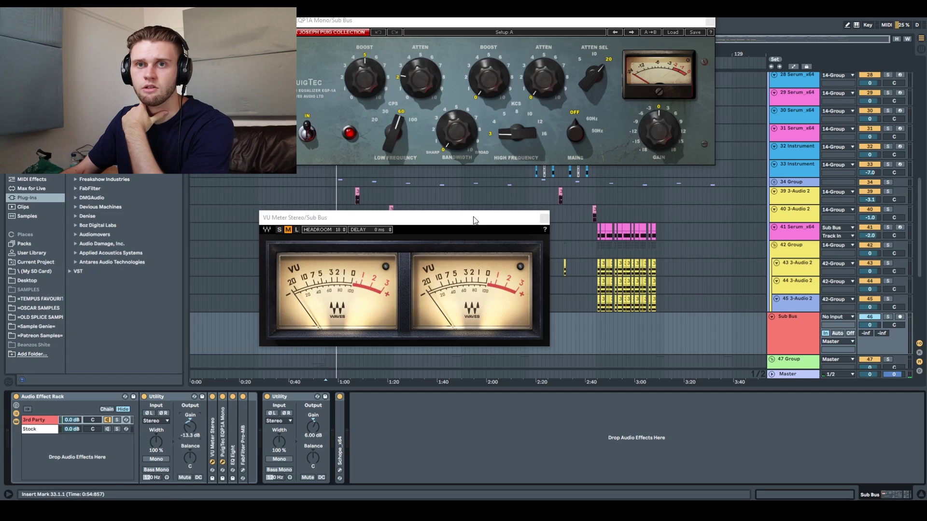
Reposition the PuigTec window and close the VU Meter window.
drag(502, 24, 436, 72)
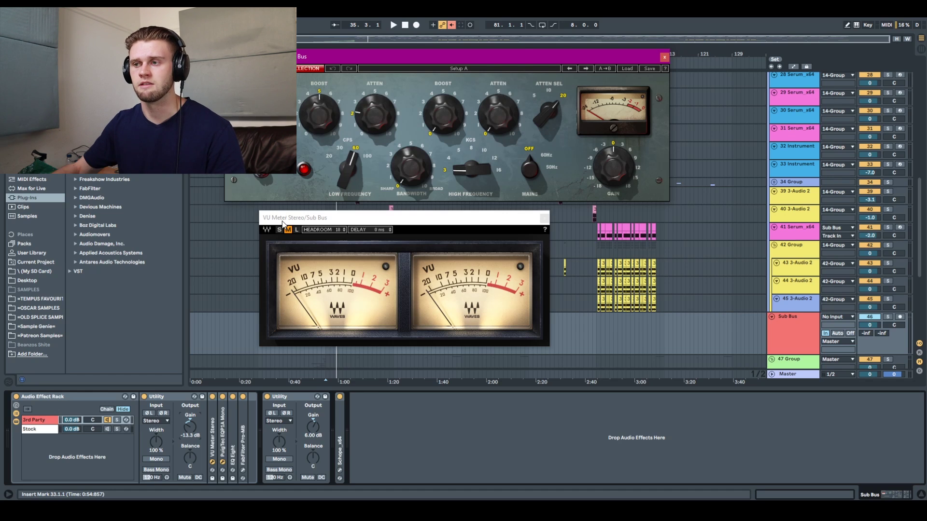
click(544, 219)
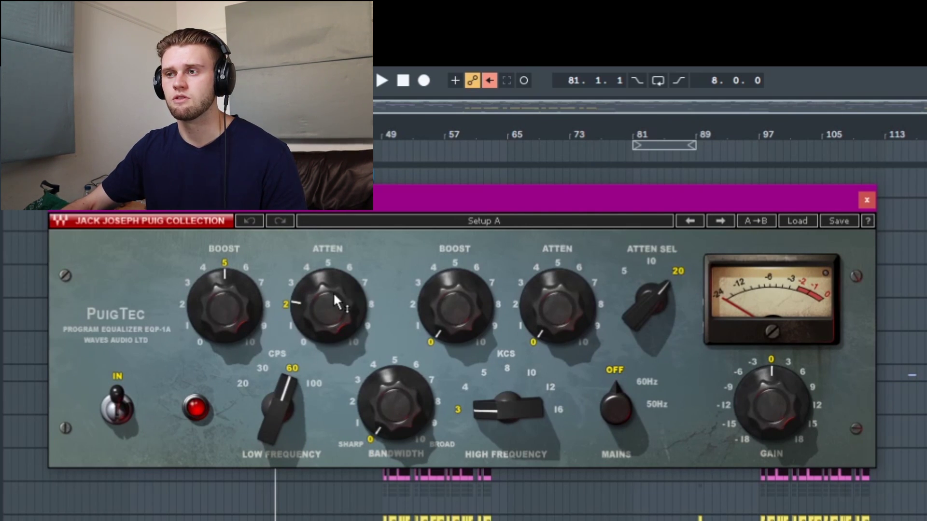
Nudge the PuigTec EQP-1A output gain up to about 0.9 dB.
mouse_move(334, 295)
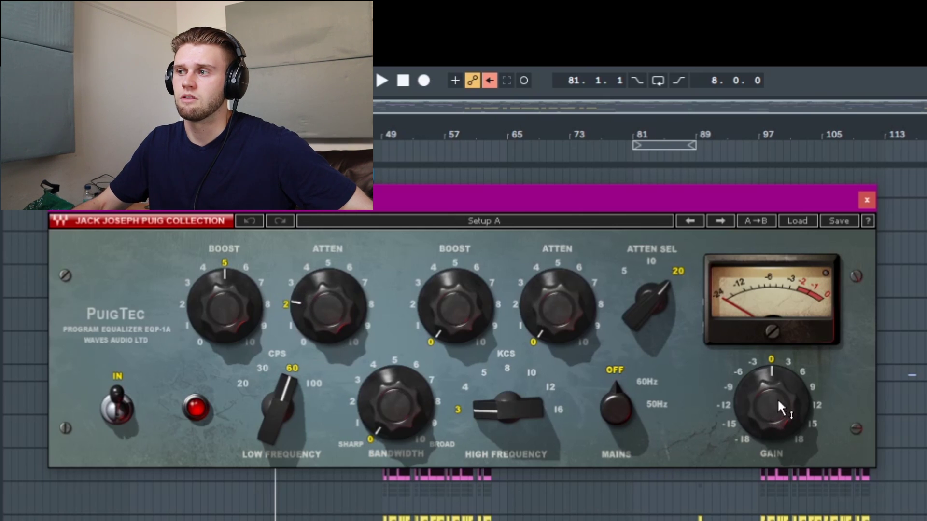
mouse_move(768, 417)
mouse_move(768, 422)
mouse_down()
mouse_move(767, 412)
mouse_move(769, 421)
mouse_up()
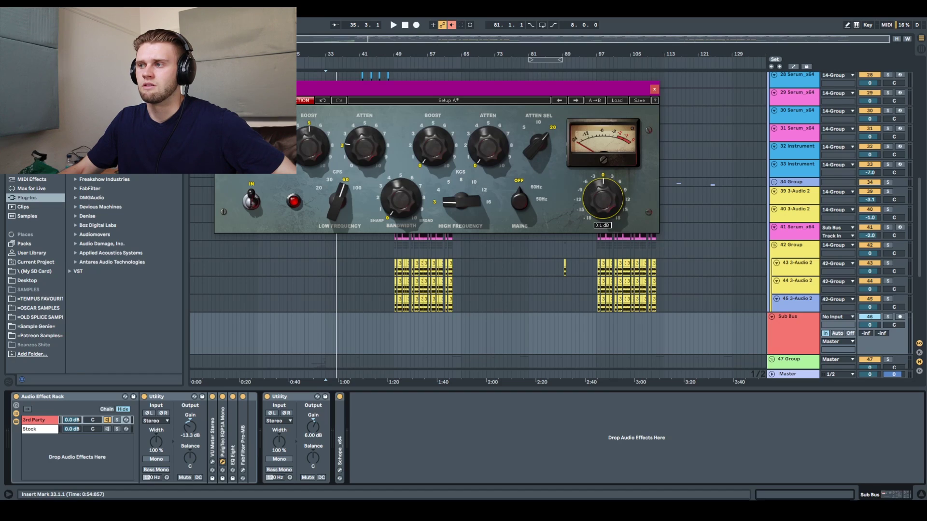
Return PuigTec gain to 0.0 dB, unfold EQ Eight and Pro-MB, and open the Pro-MB window.
drag(603, 208, 602, 209)
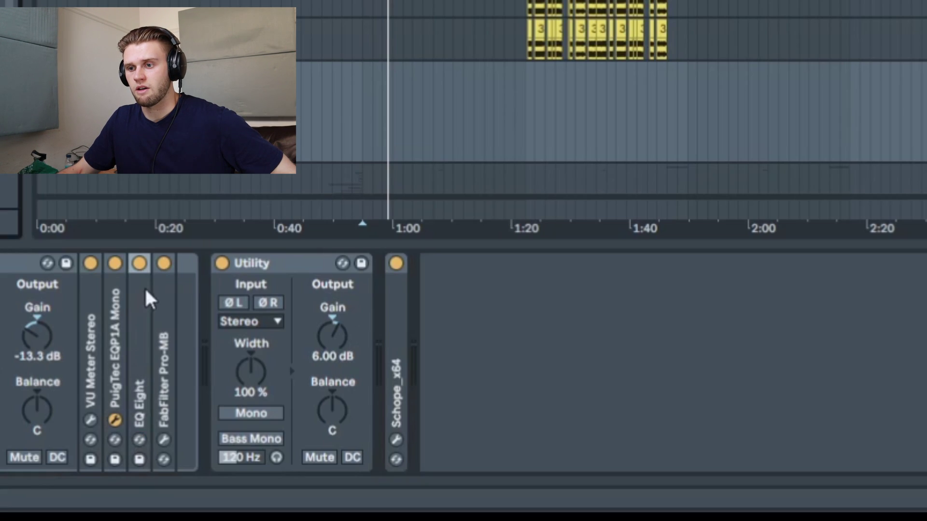
double_click(233, 421)
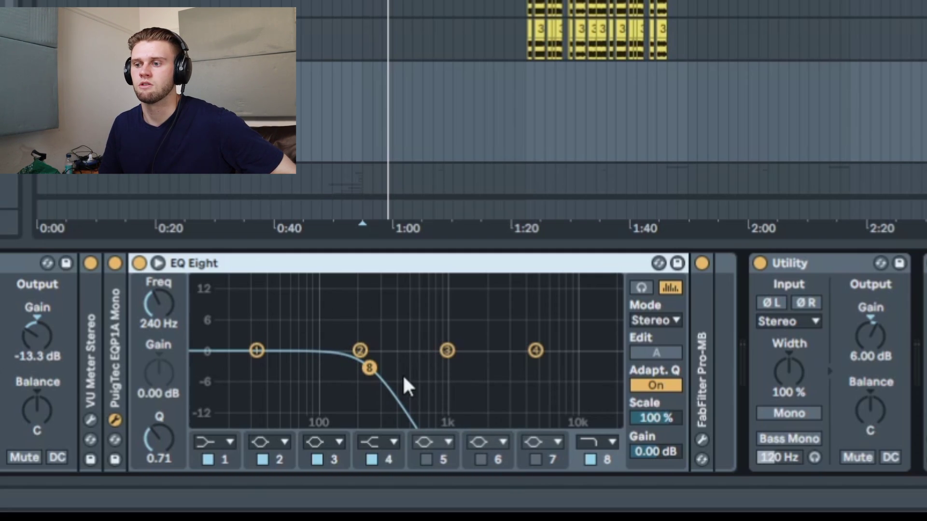
click(709, 263)
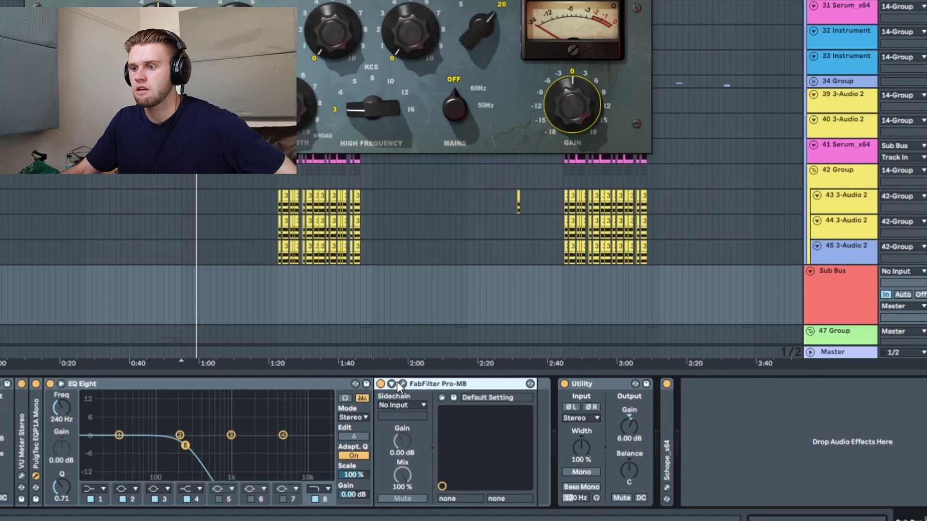
click(400, 383)
Move the Pro-MB window aside, review its Band 1 settings, then close it.
drag(382, 15, 562, 54)
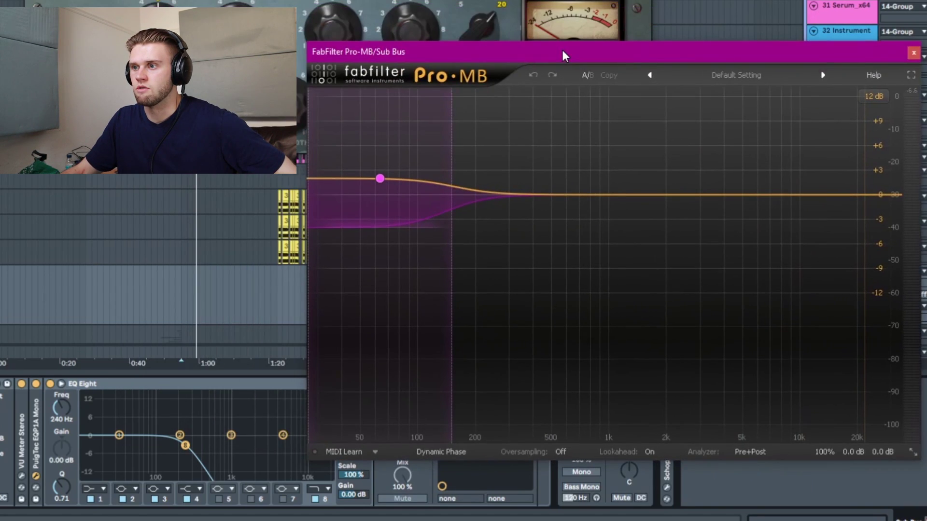
mouse_move(384, 186)
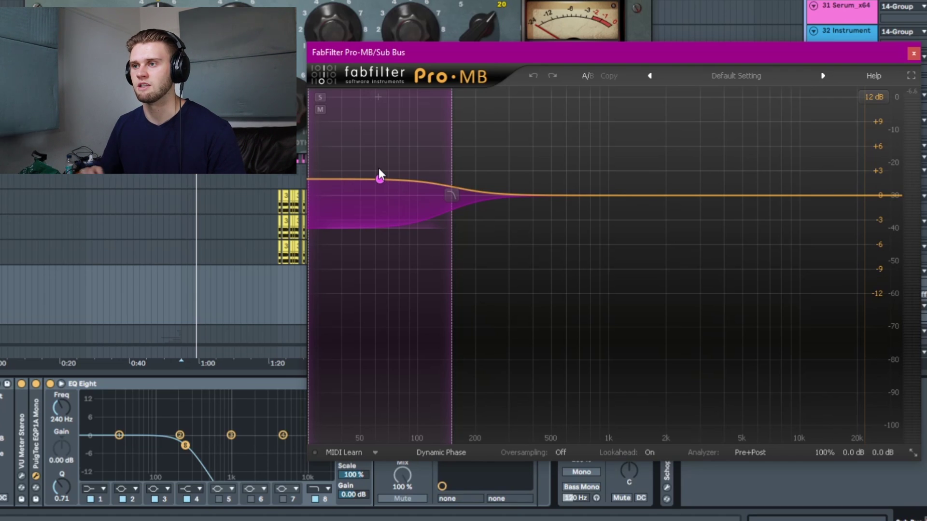
click(913, 53)
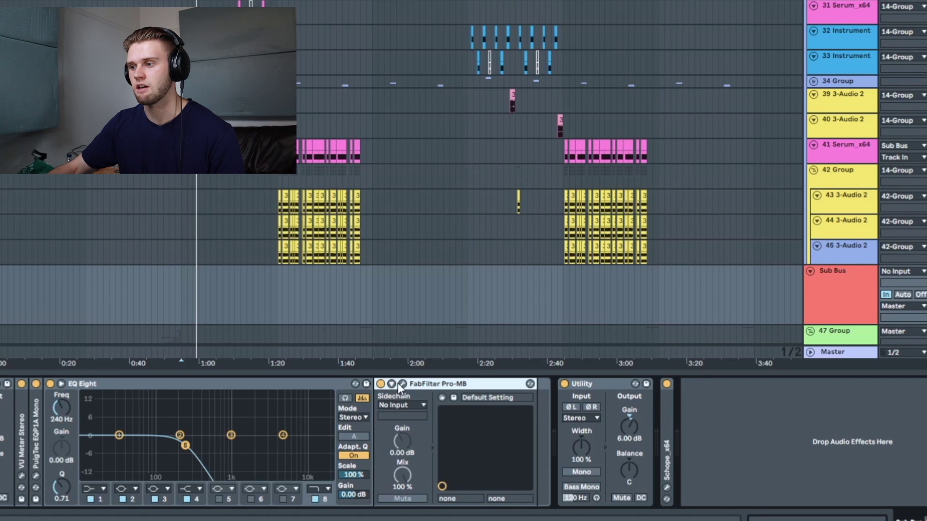
Expand the collapsed PuigTec EQ on the Sub Bus and briefly view its plugin window.
double_click(32, 455)
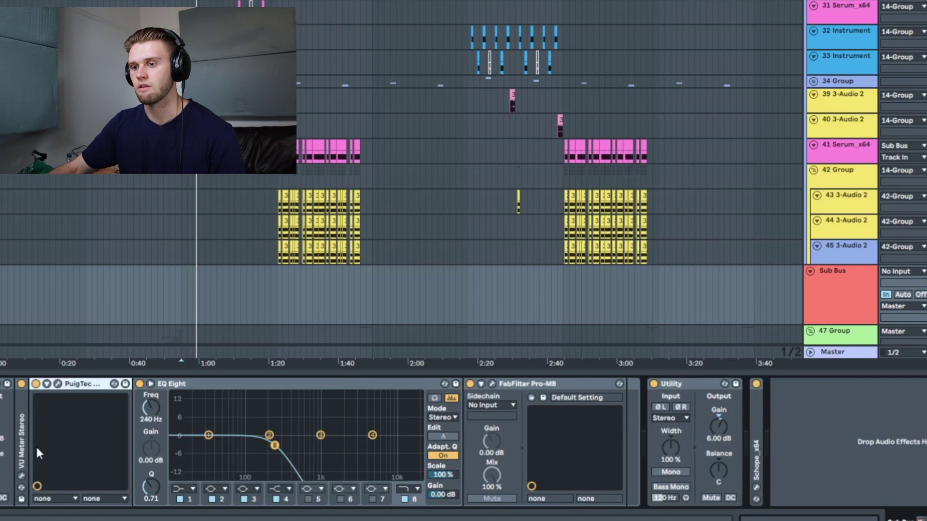
click(58, 384)
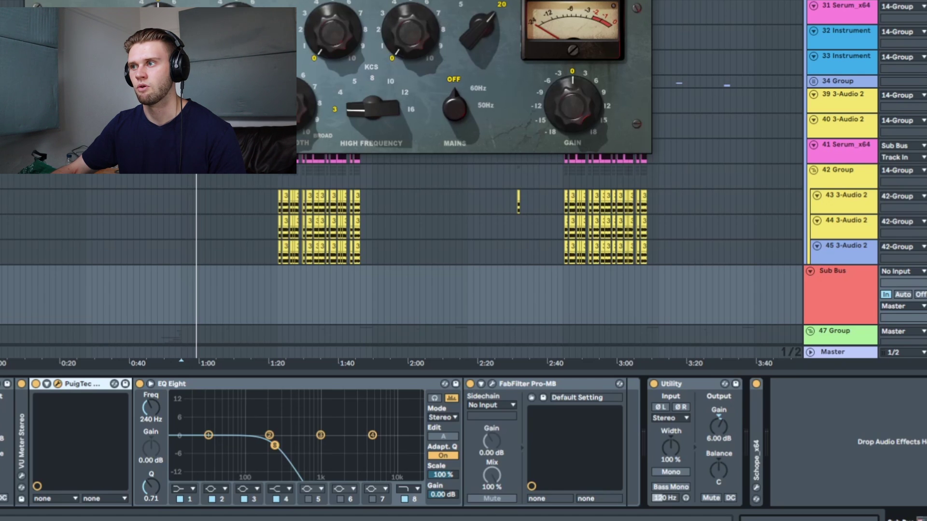
key(ctrl+alt+p)
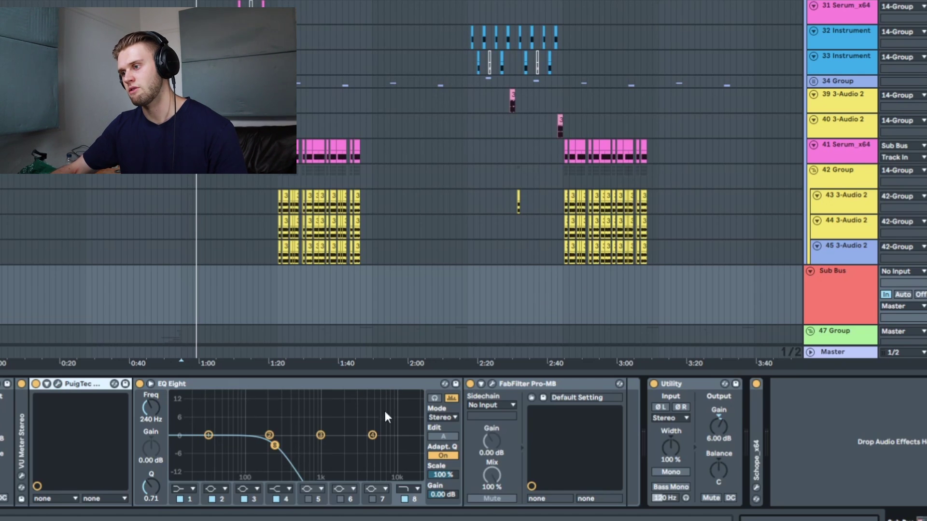
Reopen the FabFilter Pro-MB window and start playback to watch its analyzer.
click(492, 385)
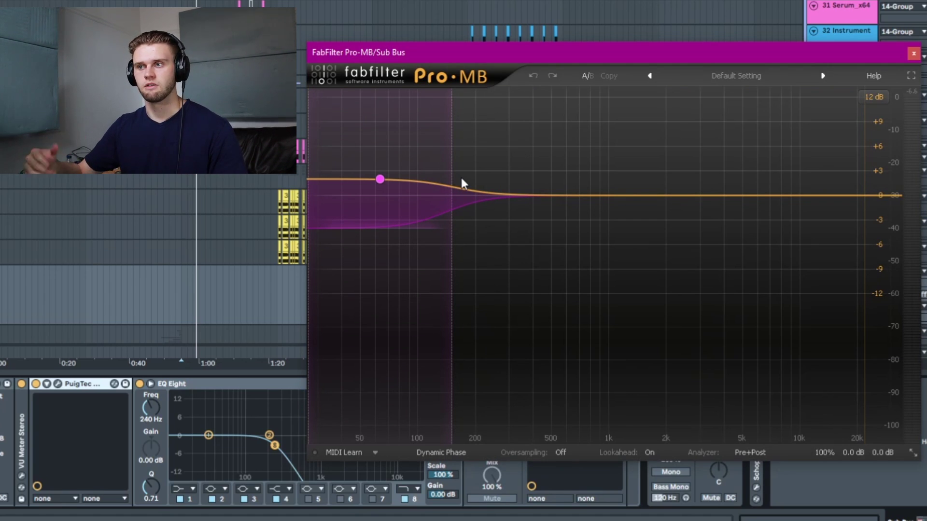
key(space)
mouse_move(446, 305)
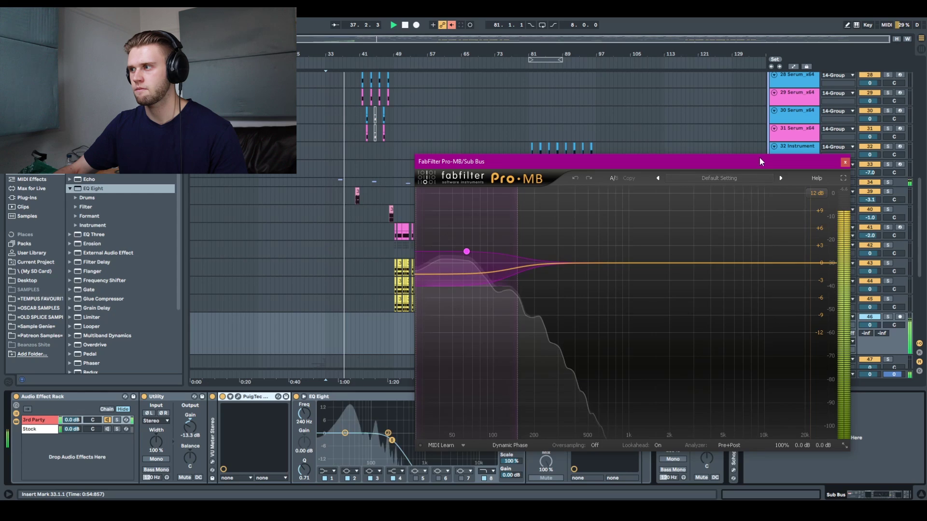
Solo the Sub Bus and toggle the 3rd Party chain off and back on.
drag(791, 48, 533, 27)
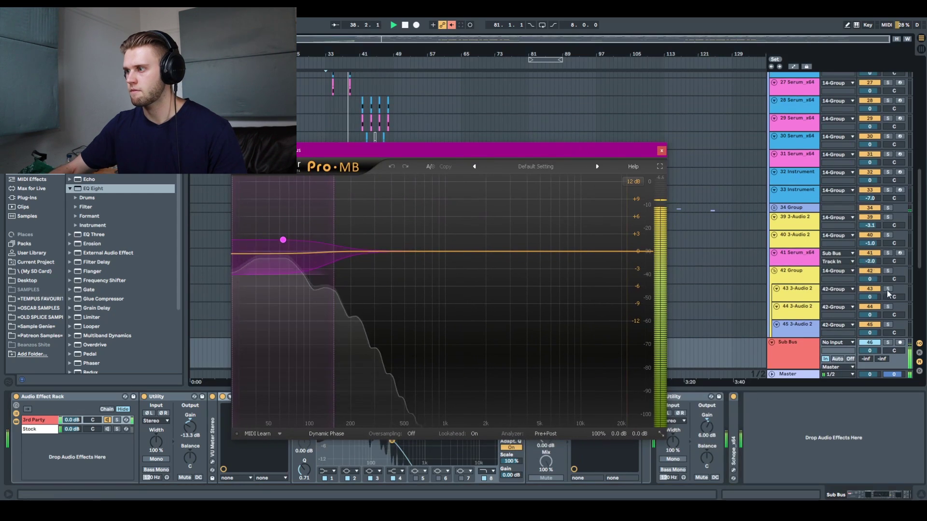
click(887, 343)
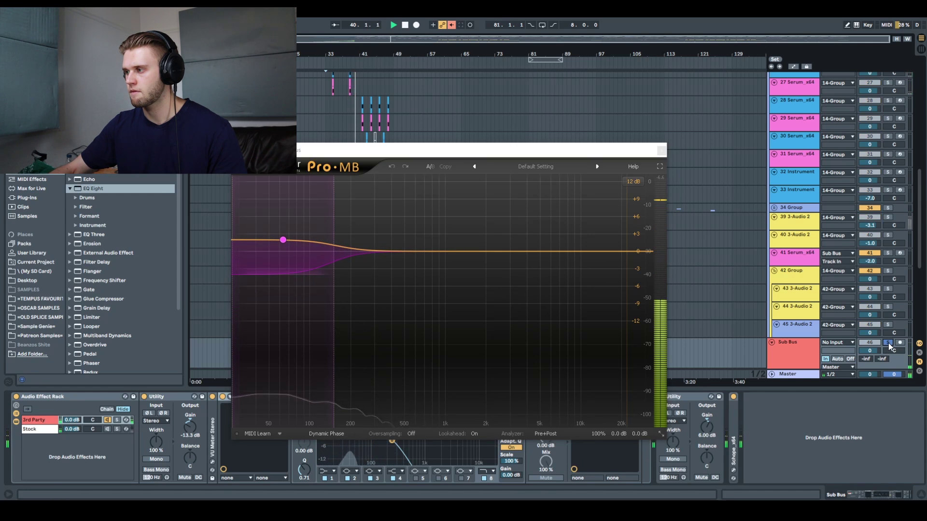
scroll(890, 271, up, 8)
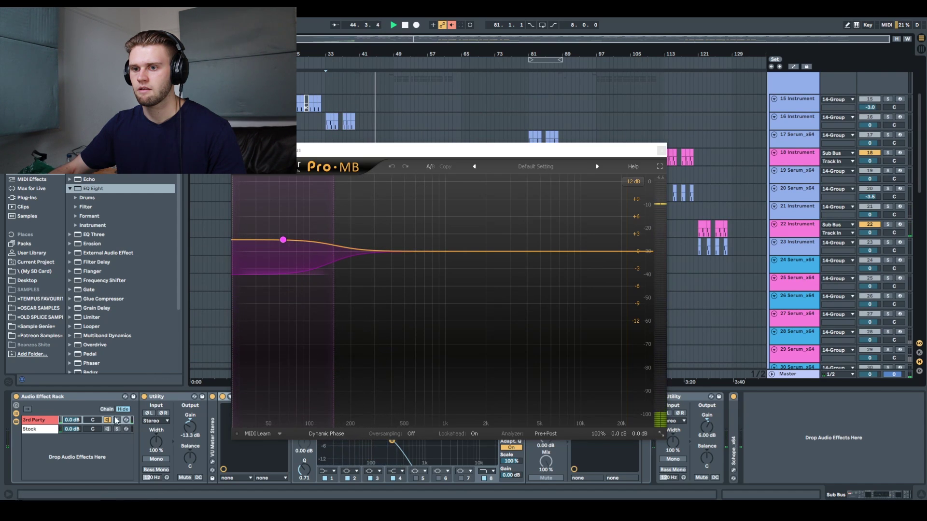
click(108, 420)
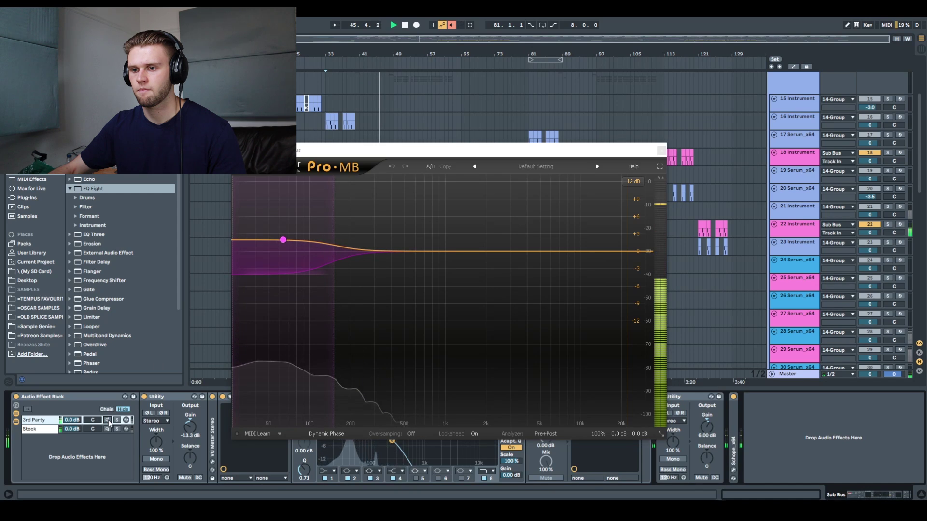
click(108, 421)
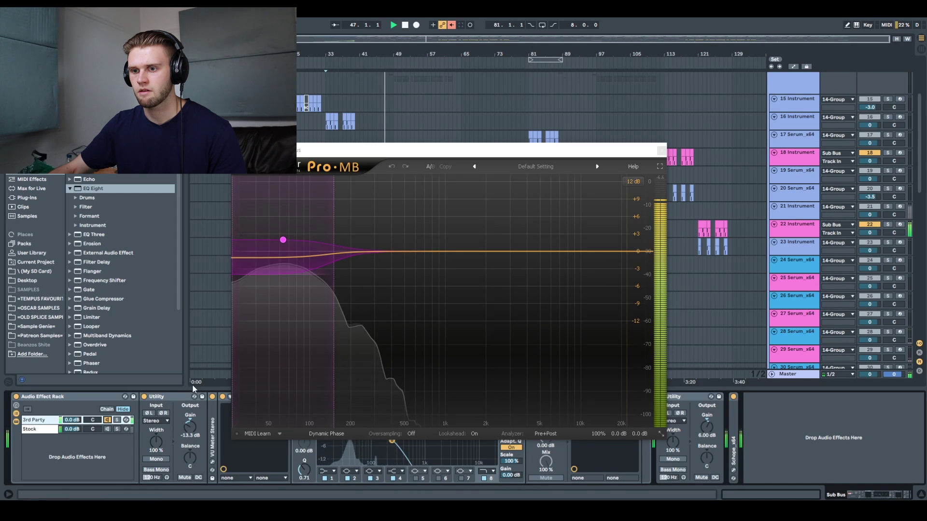
Compare PuigTec EQ bypassed versus active from bar 33, then stop playback.
drag(502, 150, 657, 41)
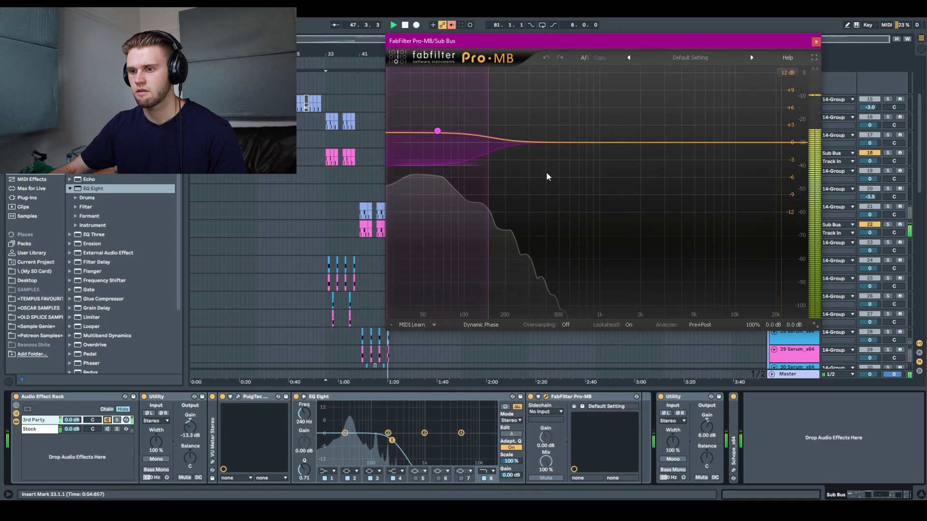
click(222, 396)
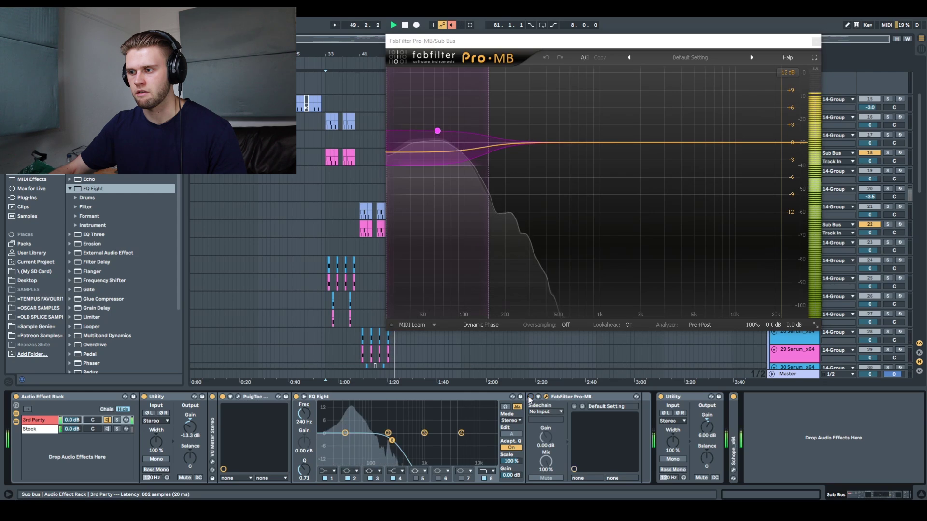
click(328, 376)
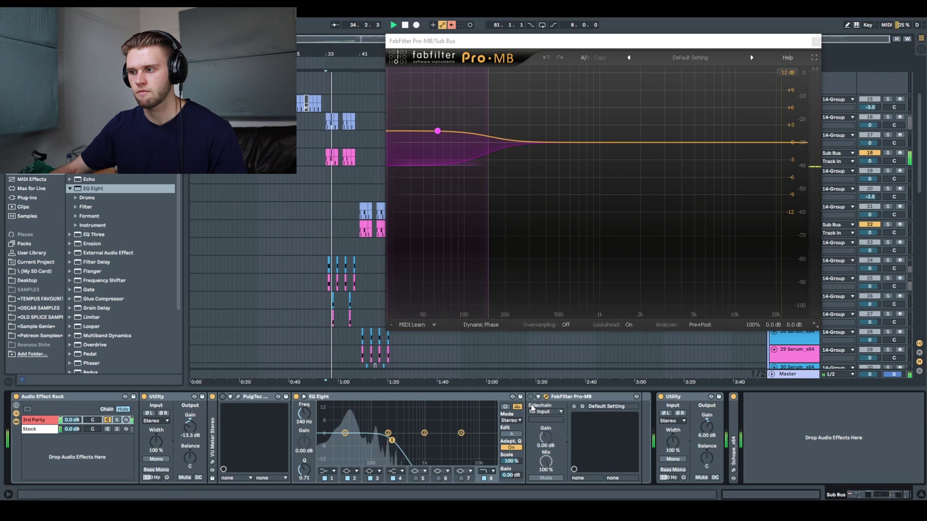
click(222, 397)
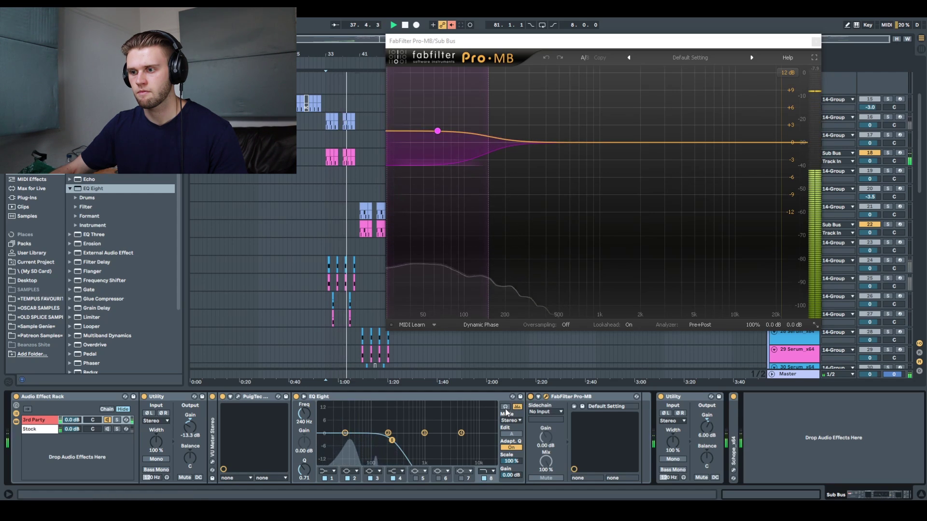
key(space)
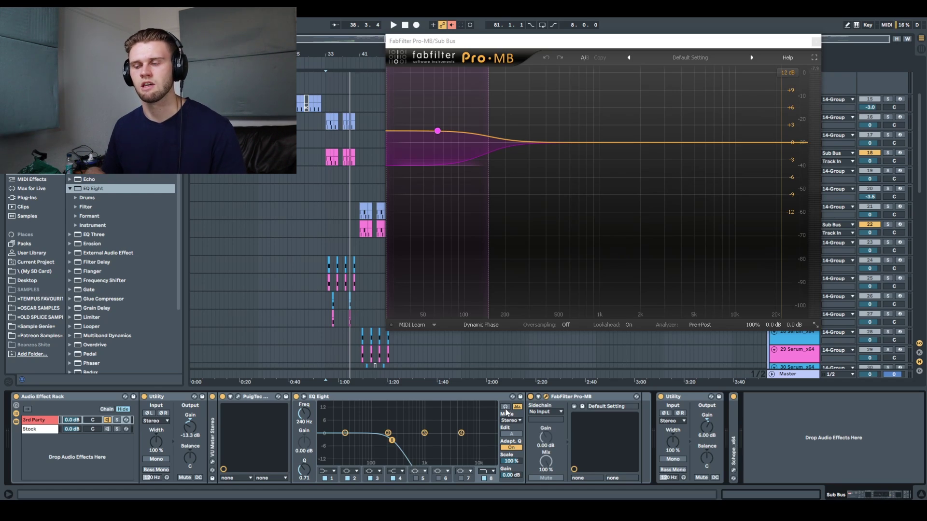
Close Pro-MB, glance at the Stock chain's Channel EQ, then open the PuigTec EQP-1A window.
click(816, 41)
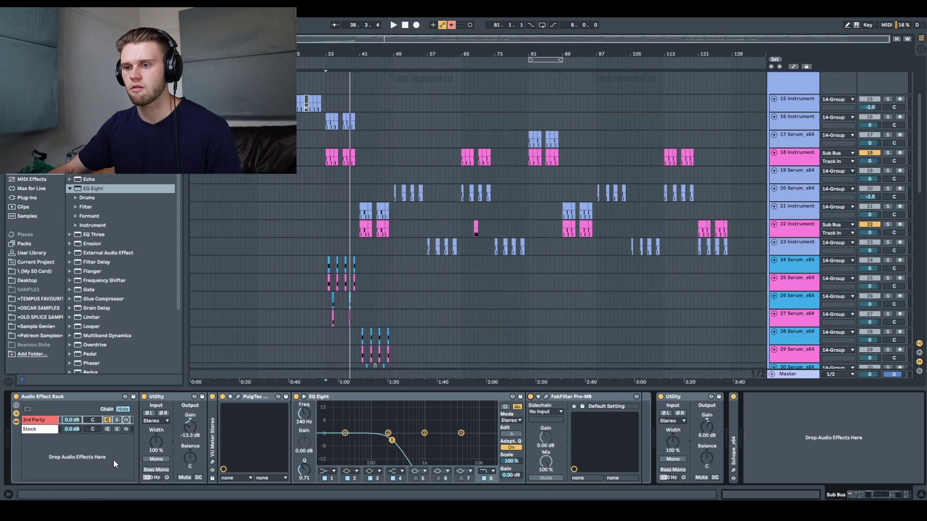
click(46, 430)
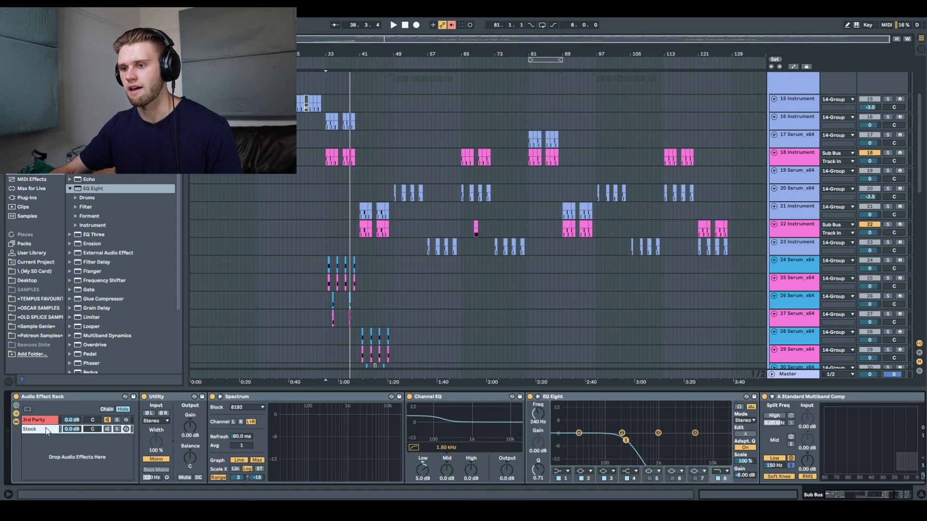
click(423, 397)
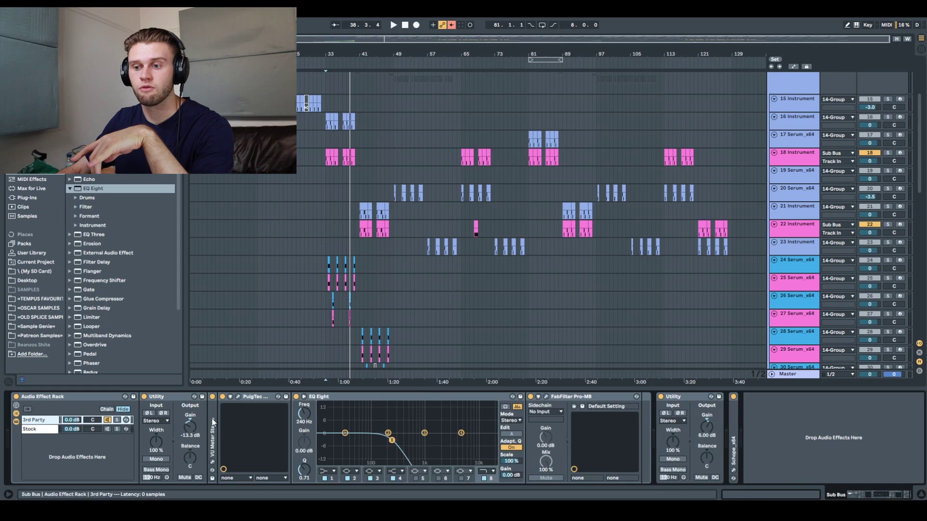
click(239, 397)
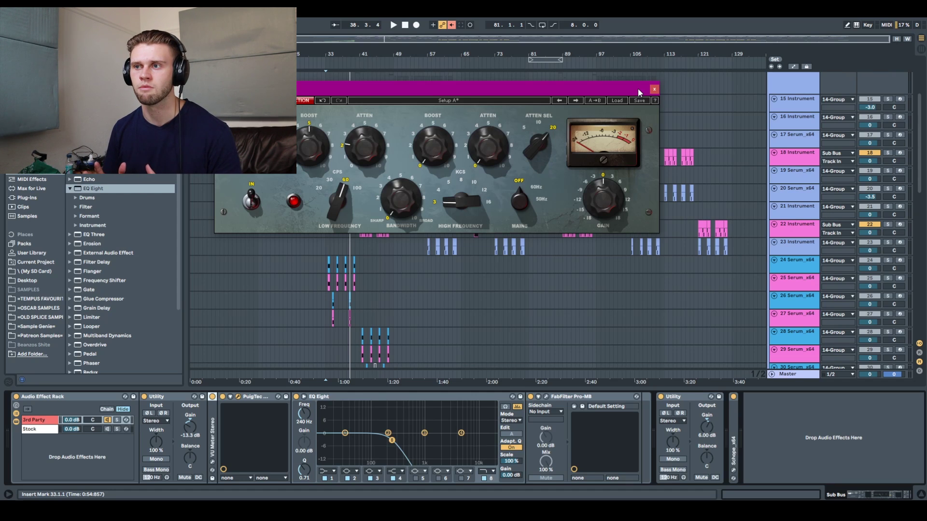
Close the PuigTec window and inspect the Stock chain's Channel EQ and EQ Eight devices.
click(654, 89)
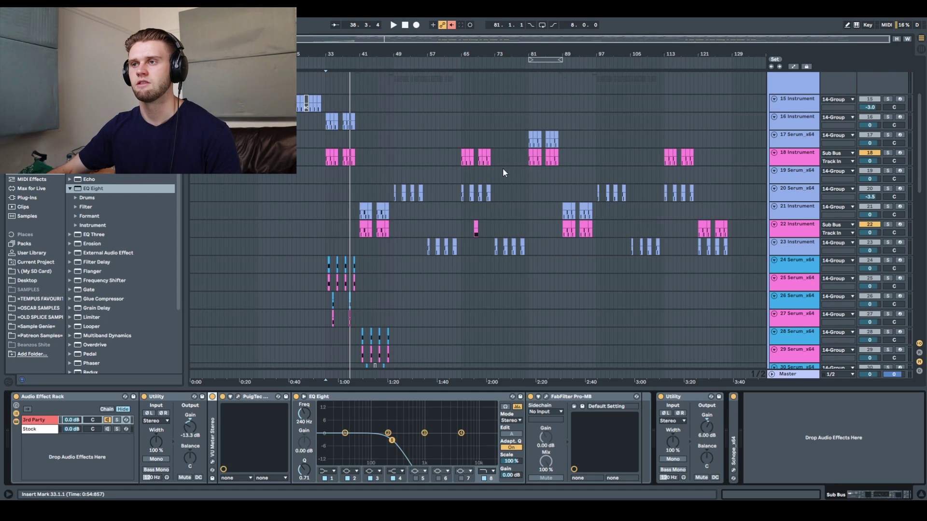
click(49, 430)
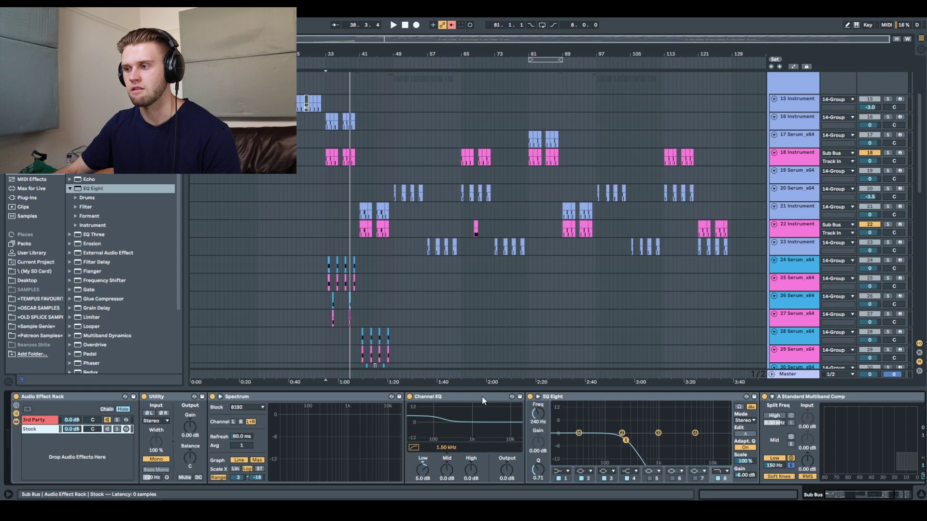
mouse_move(843, 493)
mouse_down()
mouse_move(869, 494)
mouse_move(847, 491)
mouse_up()
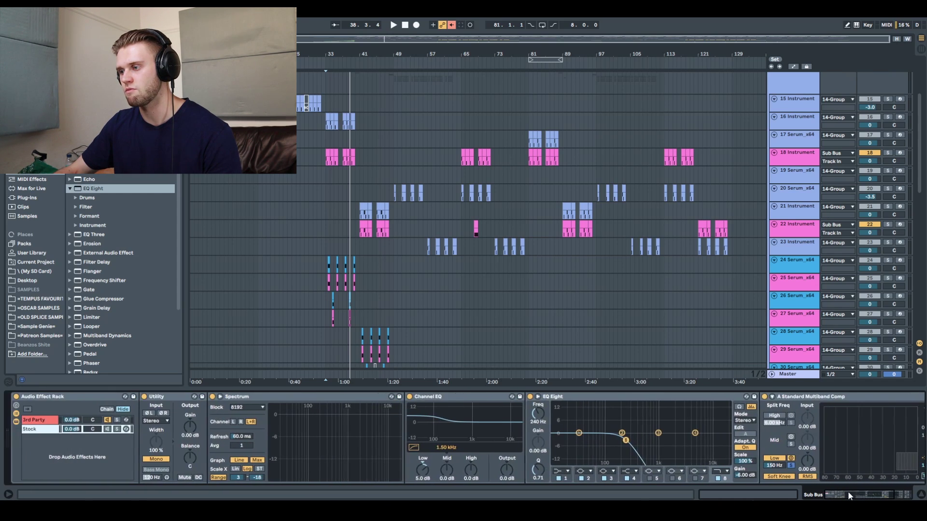
click(451, 397)
click(645, 404)
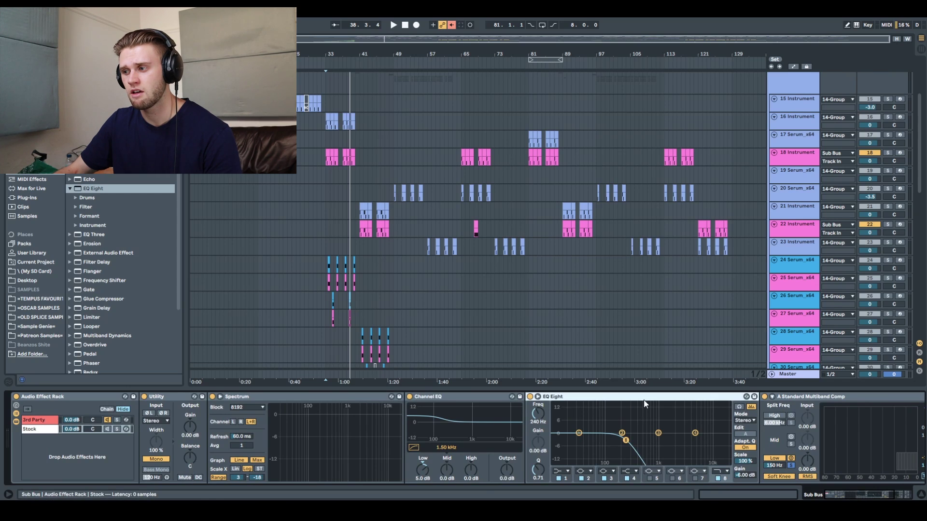
click(454, 396)
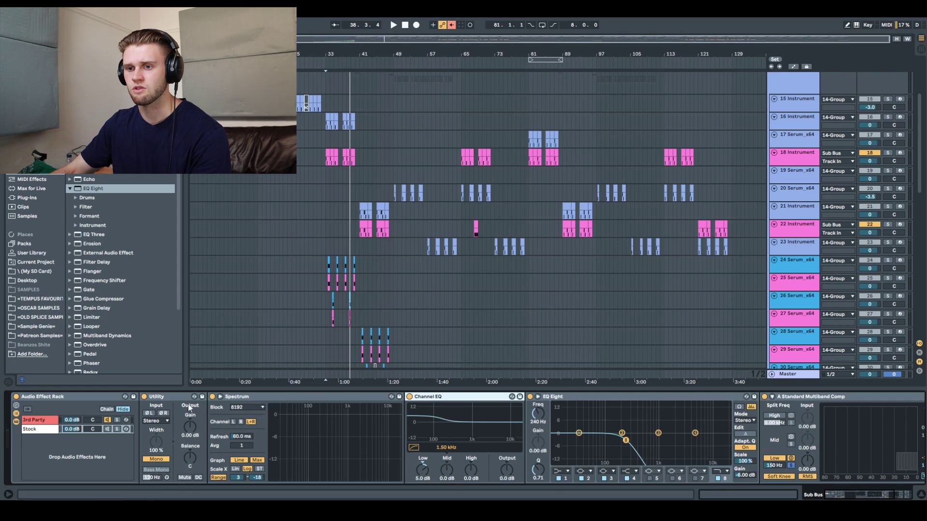
Solo the Stock chain, play briefly from bar 33, then scroll the chain to Channel EQ.
click(116, 430)
key(space)
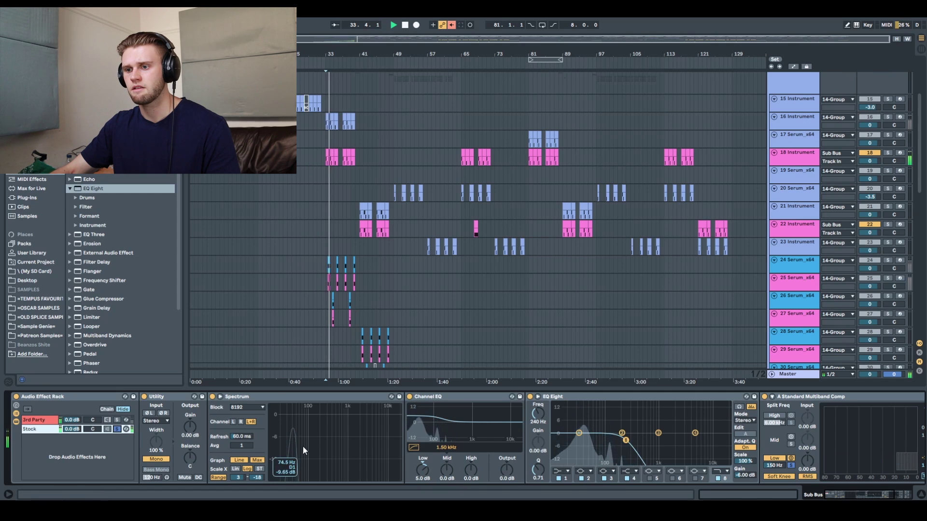
key(space)
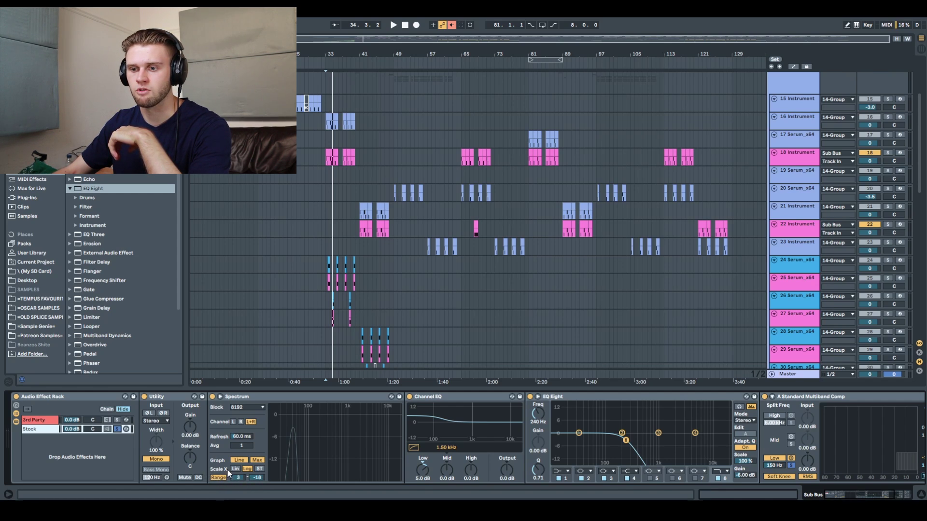
click(63, 10)
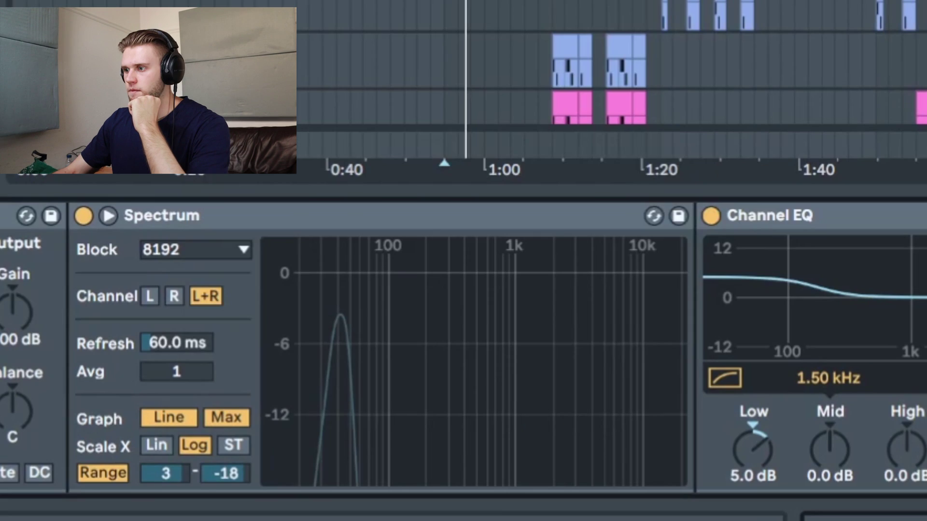
scroll(243, 333, right, 5)
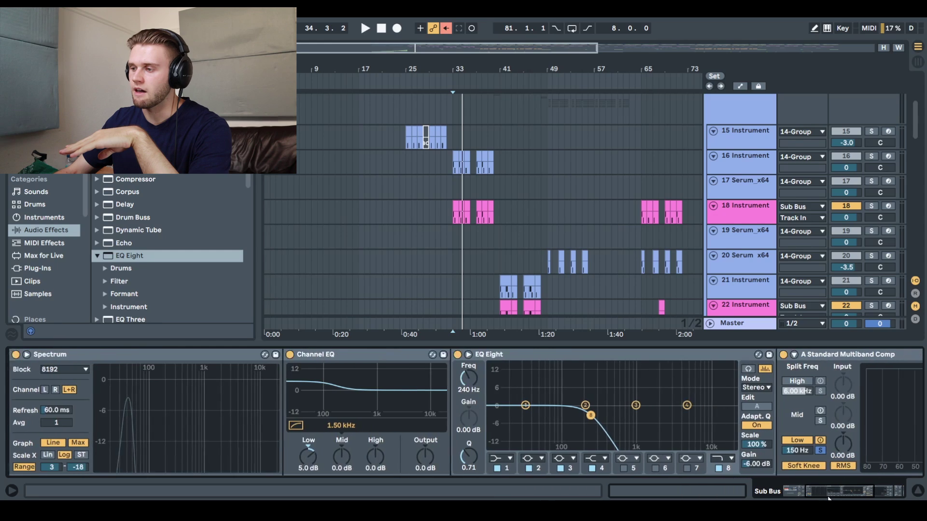
scroll(752, 296, right, 1)
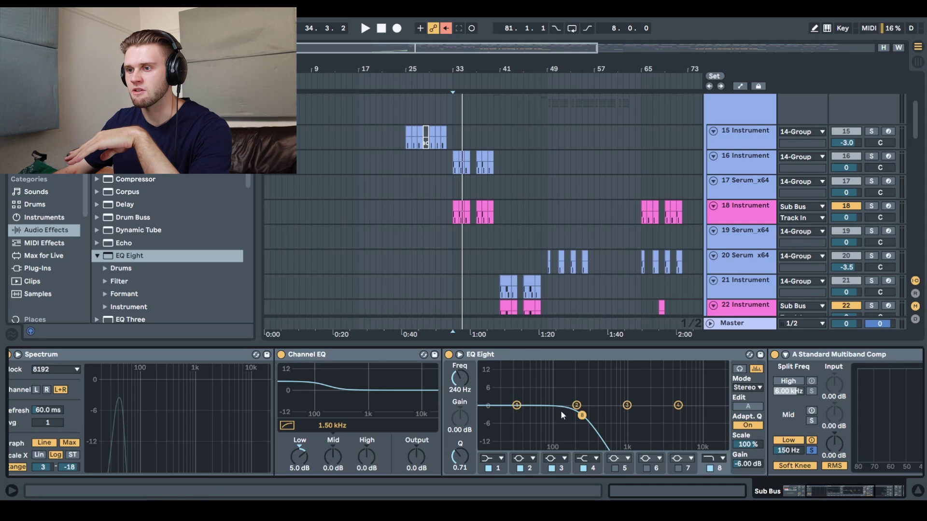
drag(827, 492, 838, 492)
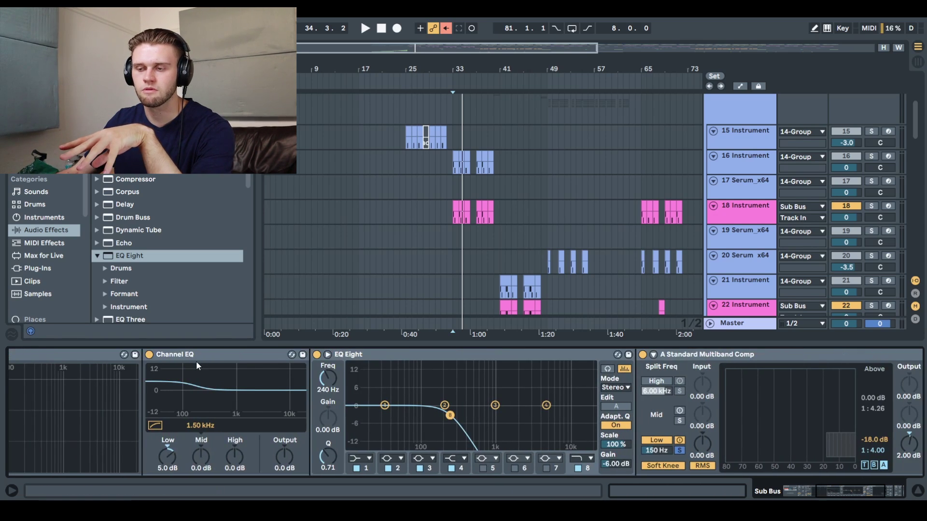
drag(821, 492, 835, 492)
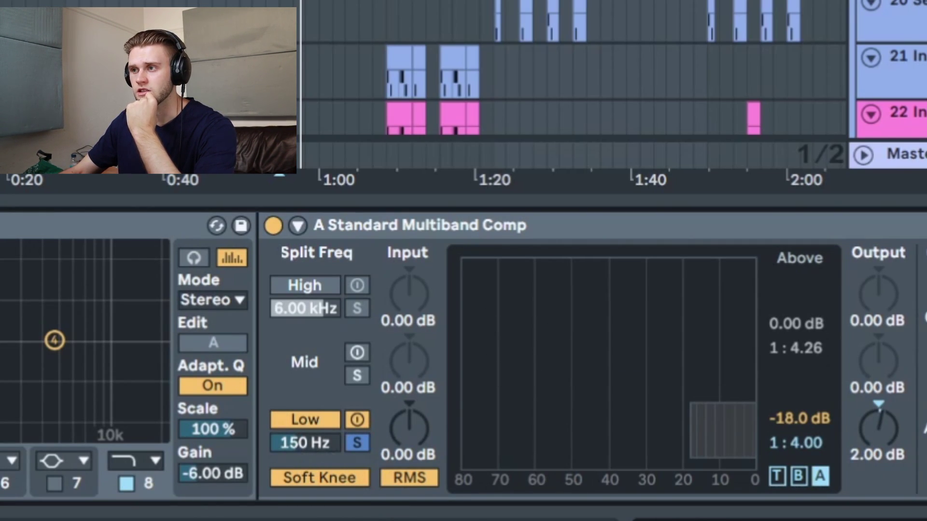
scroll(464, 357, right, 3)
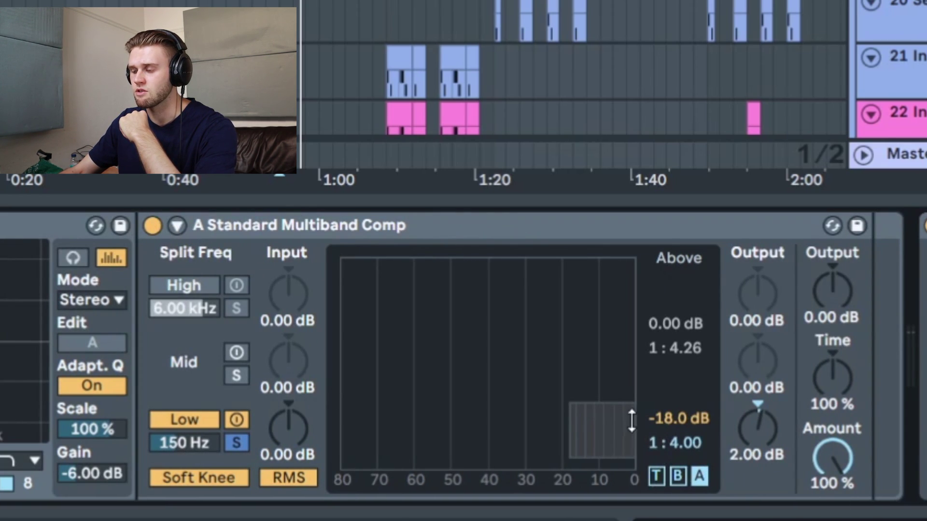
click(677, 477)
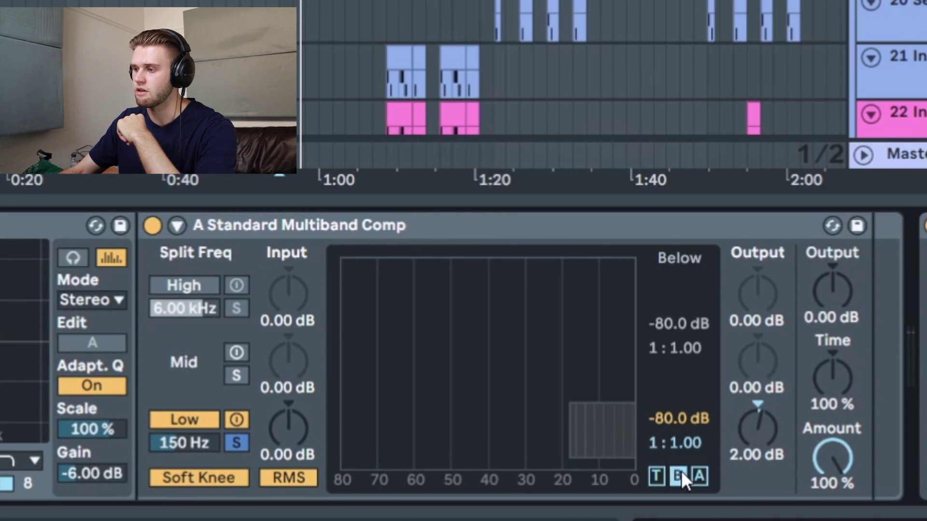
click(698, 477)
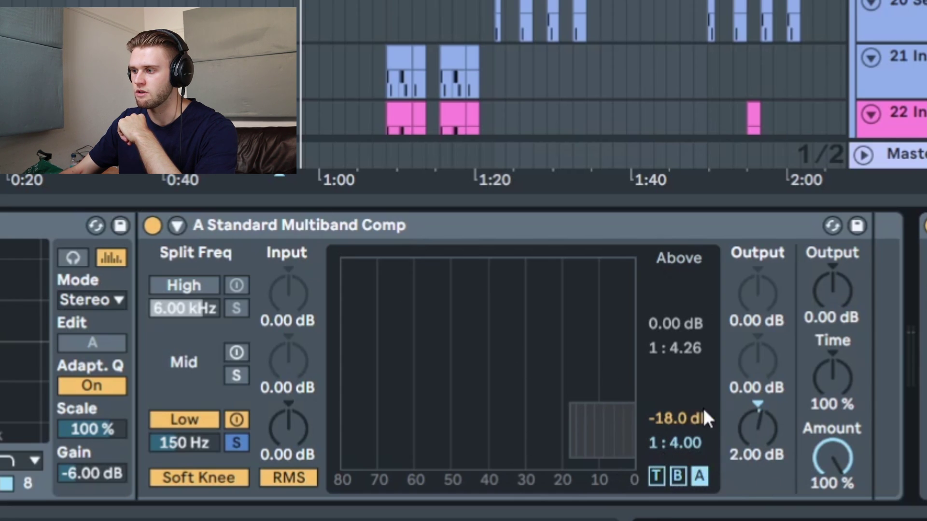
click(685, 475)
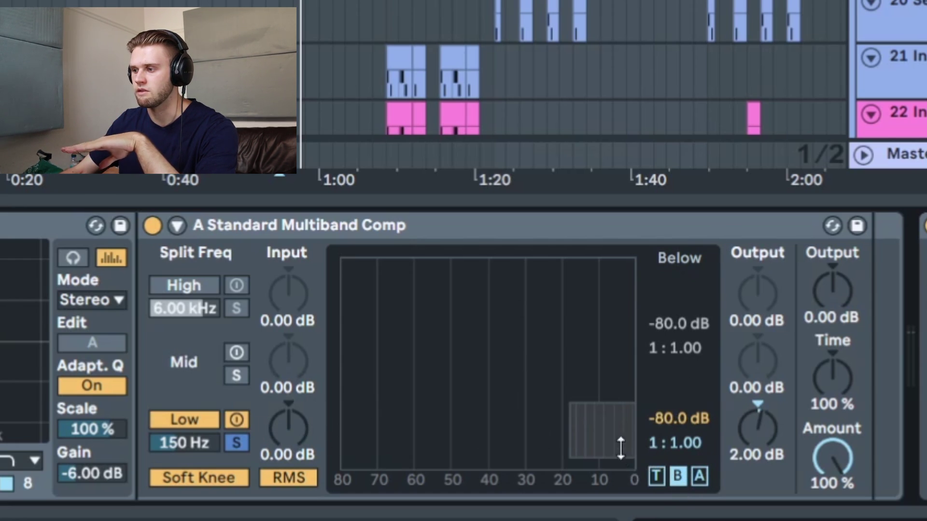
click(656, 477)
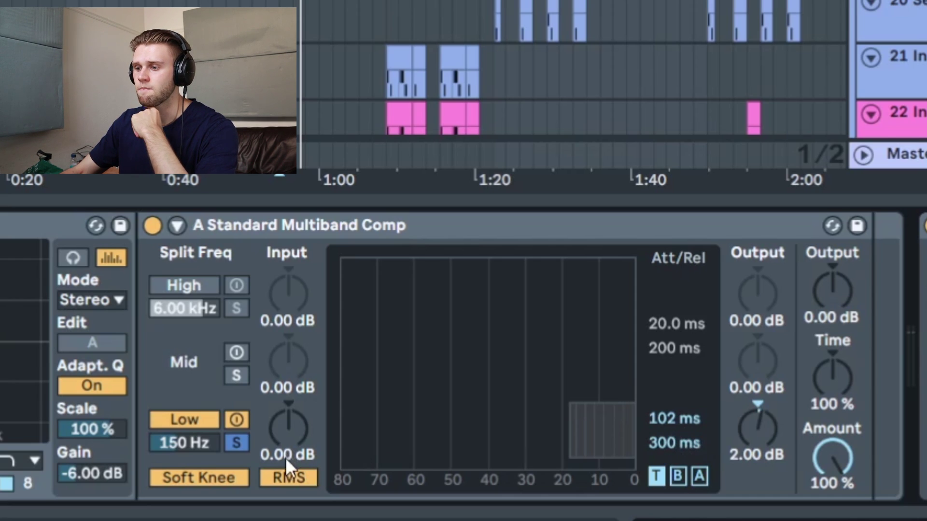
click(699, 476)
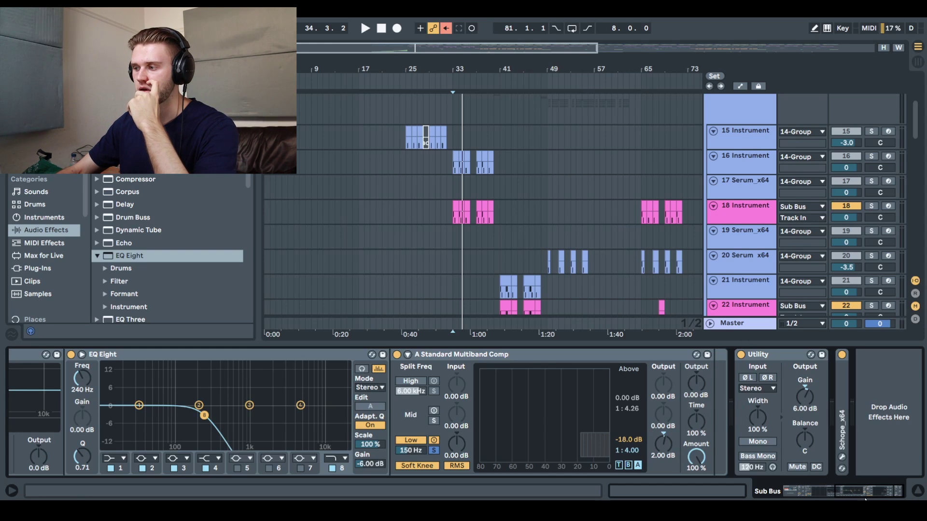
Move along the Stock chain past Utility and open the Schope_x64 analyzer window.
click(775, 358)
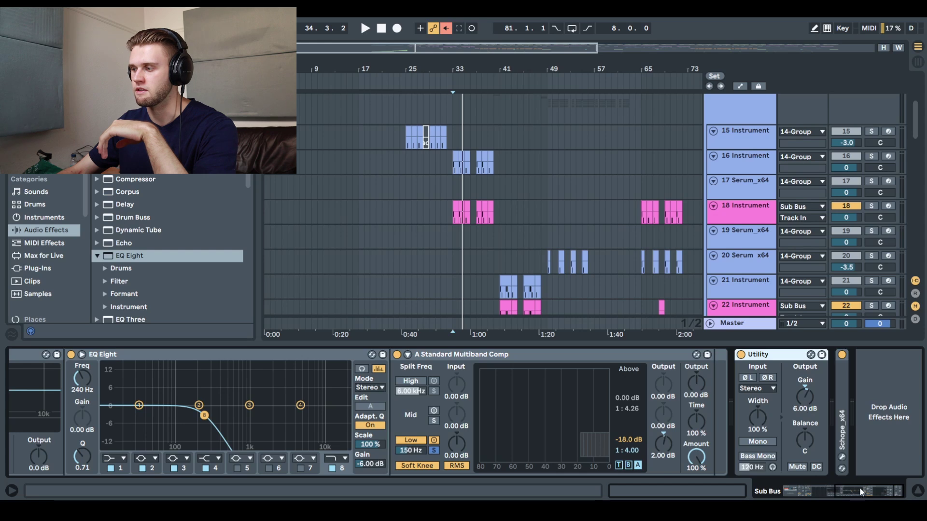
drag(864, 491, 342, 400)
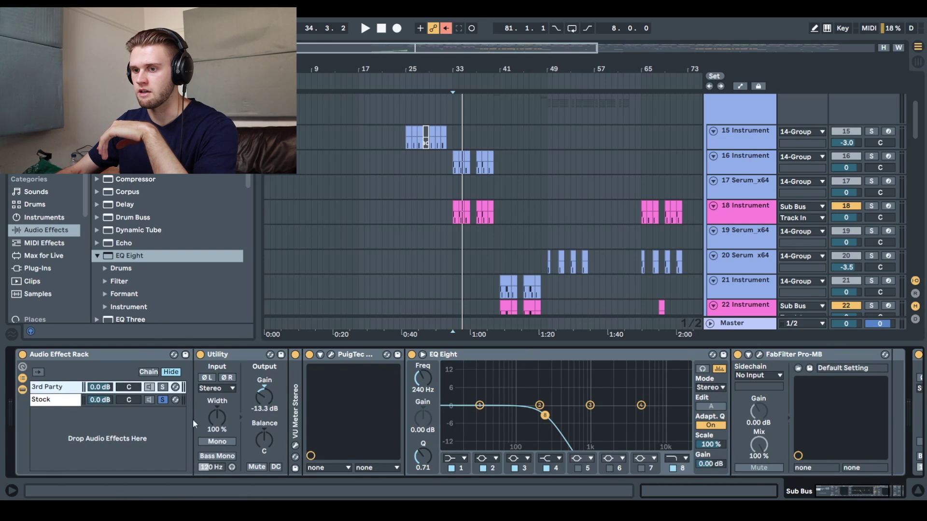
click(867, 493)
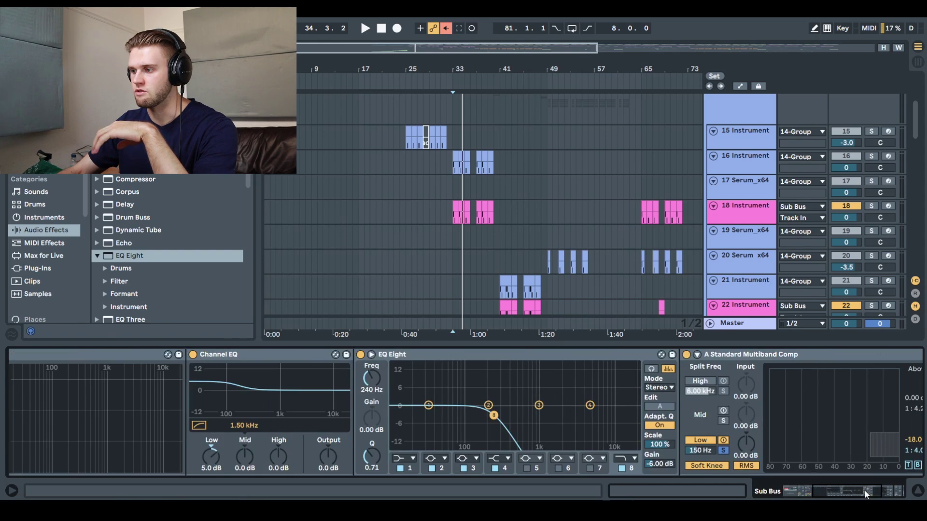
click(821, 487)
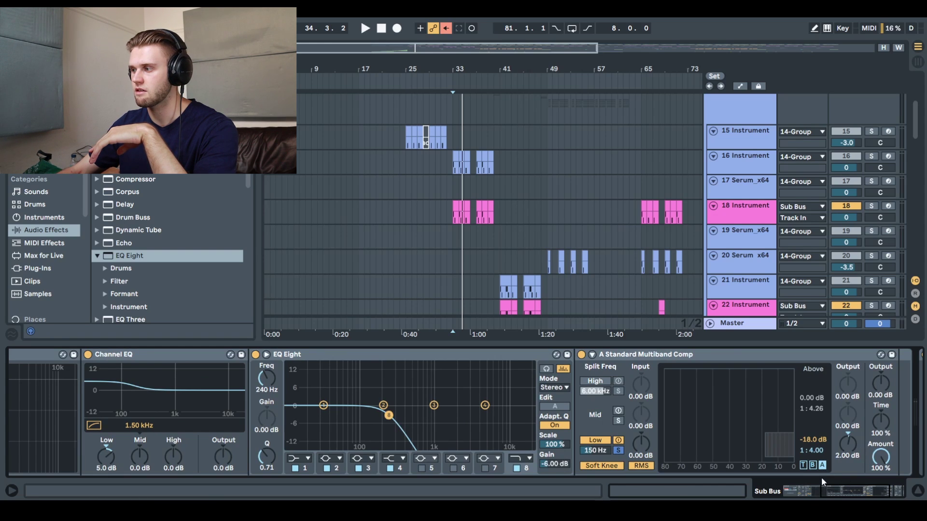
click(862, 488)
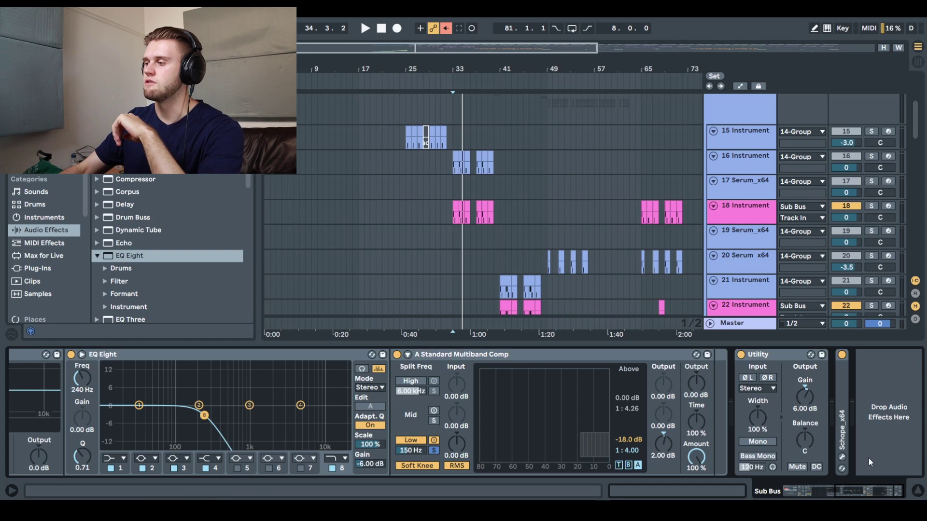
click(842, 457)
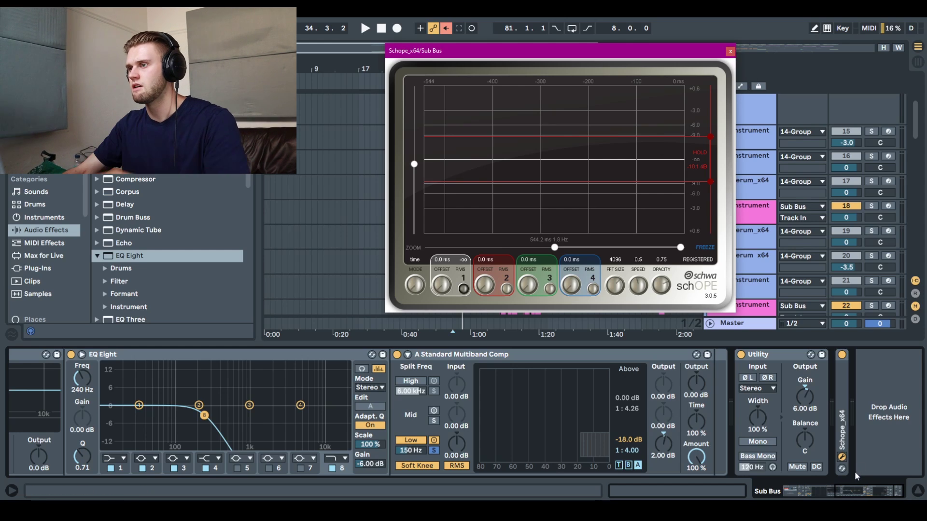
Start playback and switch the rack's solo from the Stock chain to the 3rd Party chain.
key(space)
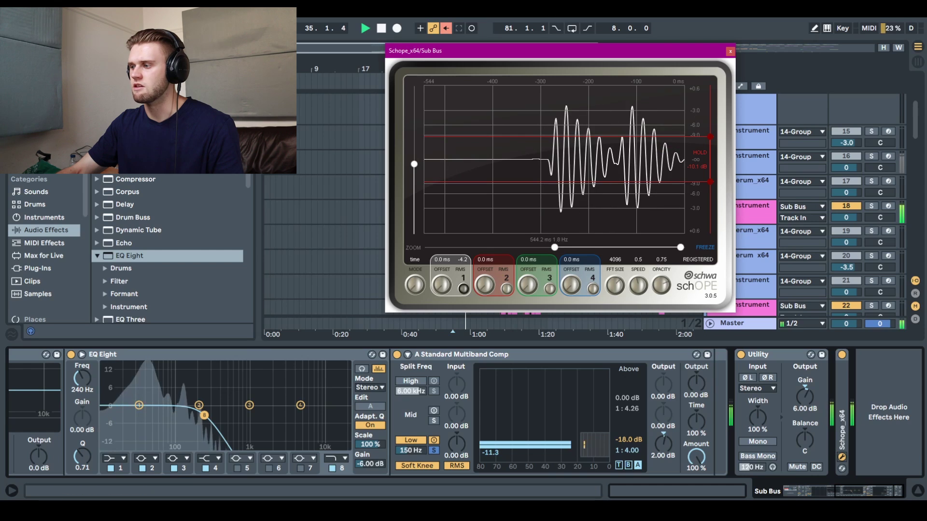
click(801, 492)
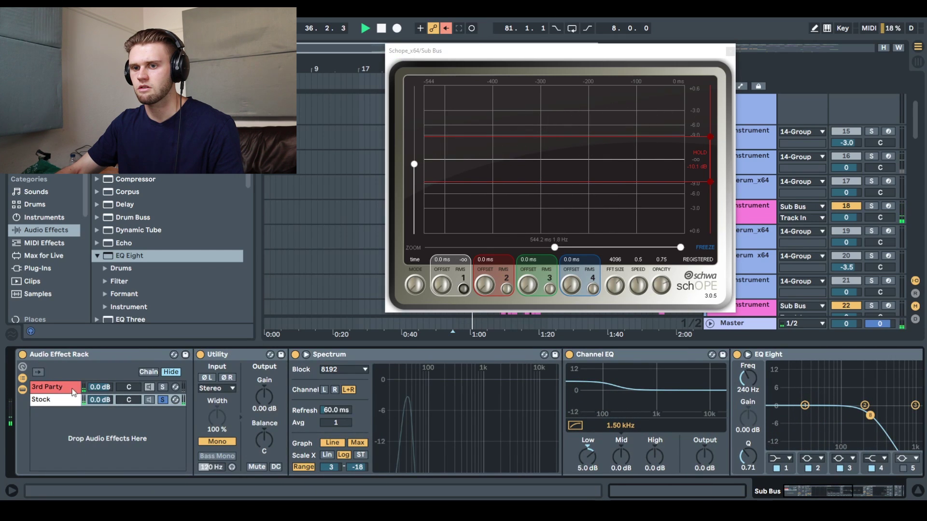
click(163, 388)
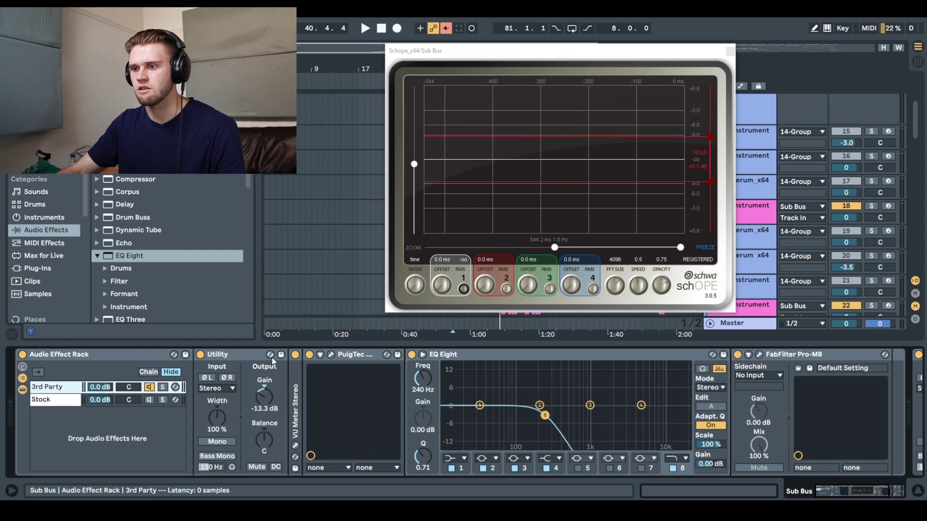
Review the PuigTec EQ settings, show the Stock chain devices, and close the PuigTec window.
click(331, 354)
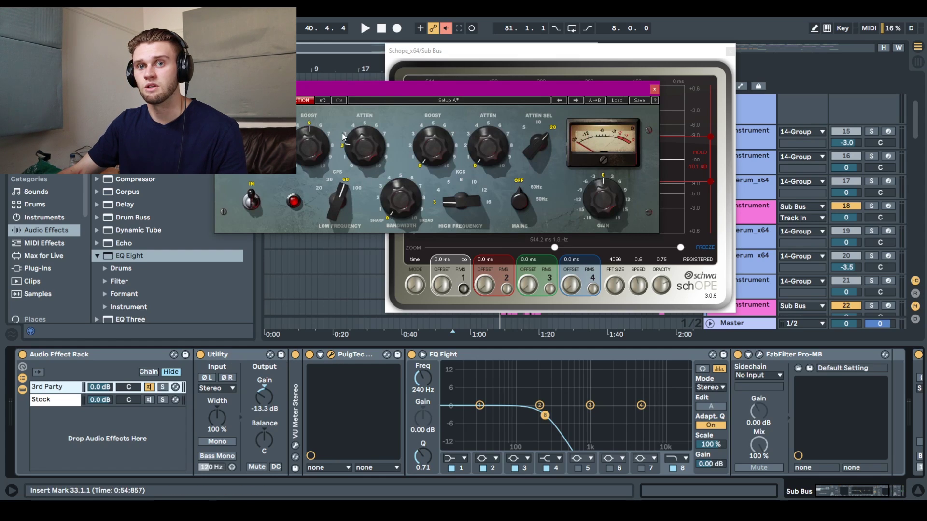
mouse_move(314, 160)
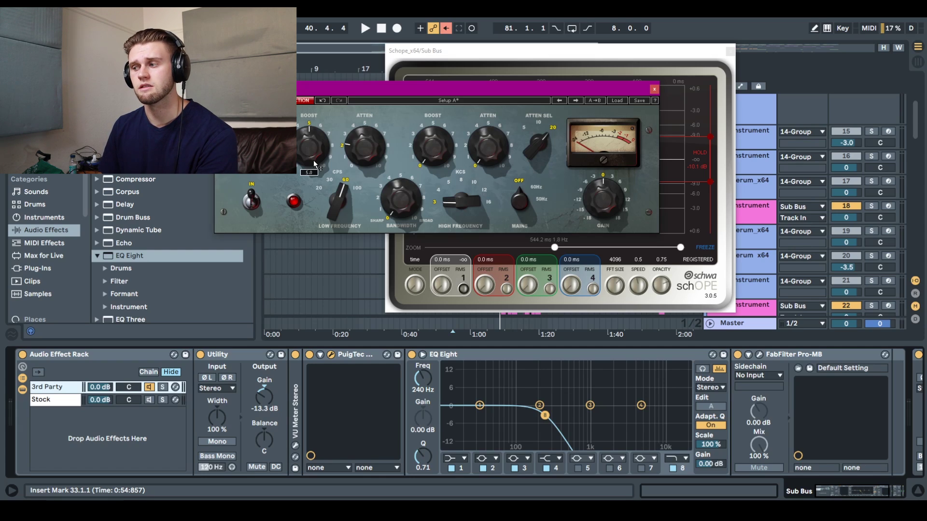
click(49, 399)
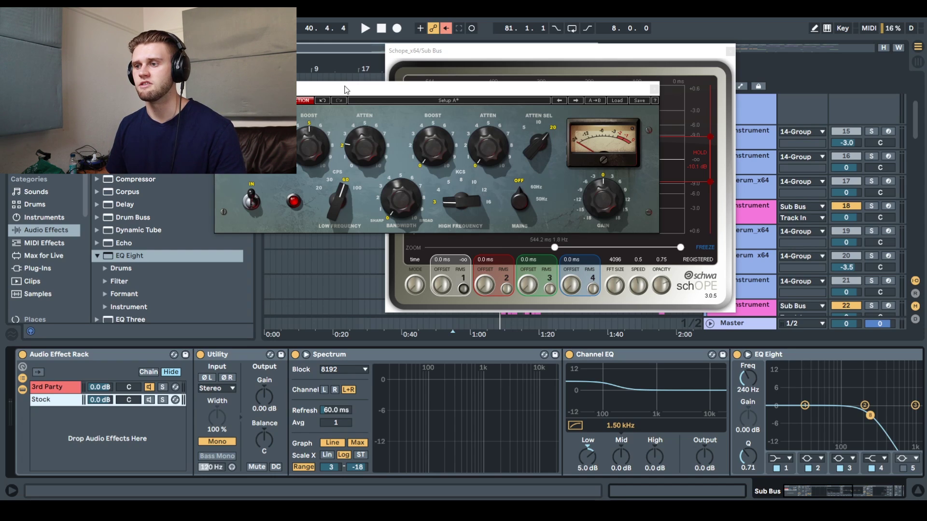
click(654, 89)
Close the schOPE window, hide the device panel, and scroll down to track 41.
click(731, 52)
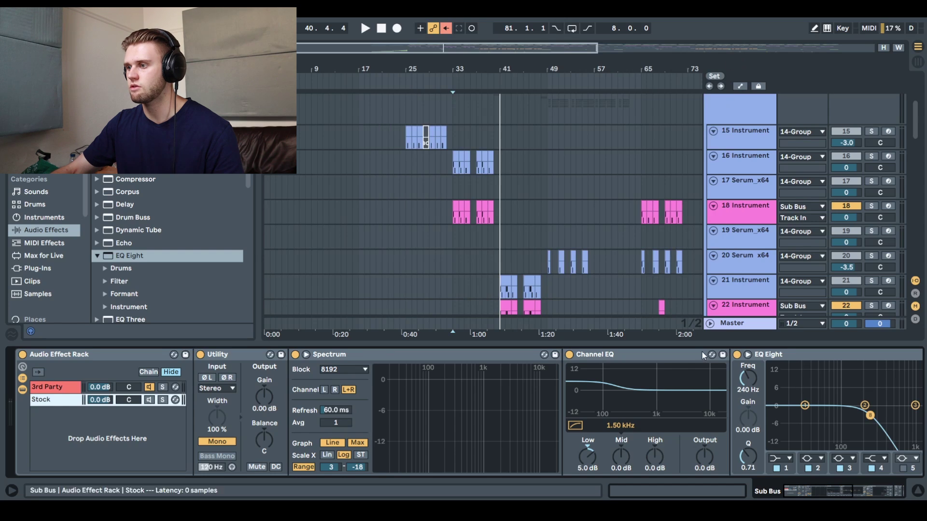
click(879, 493)
click(801, 497)
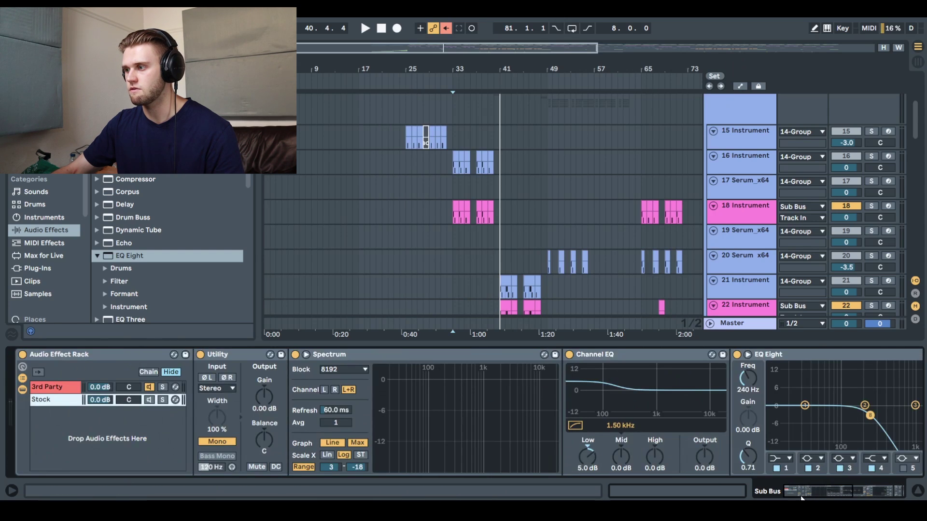
click(917, 491)
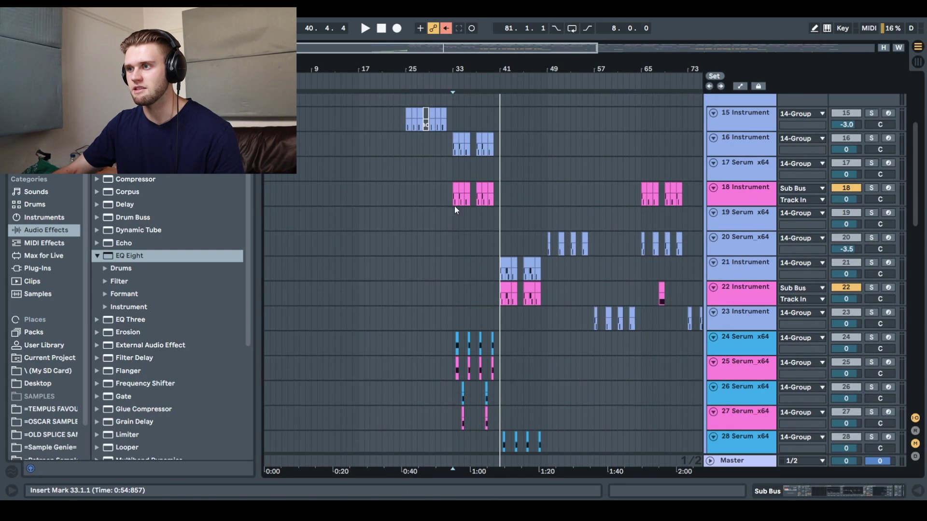
scroll(473, 265, down, 5)
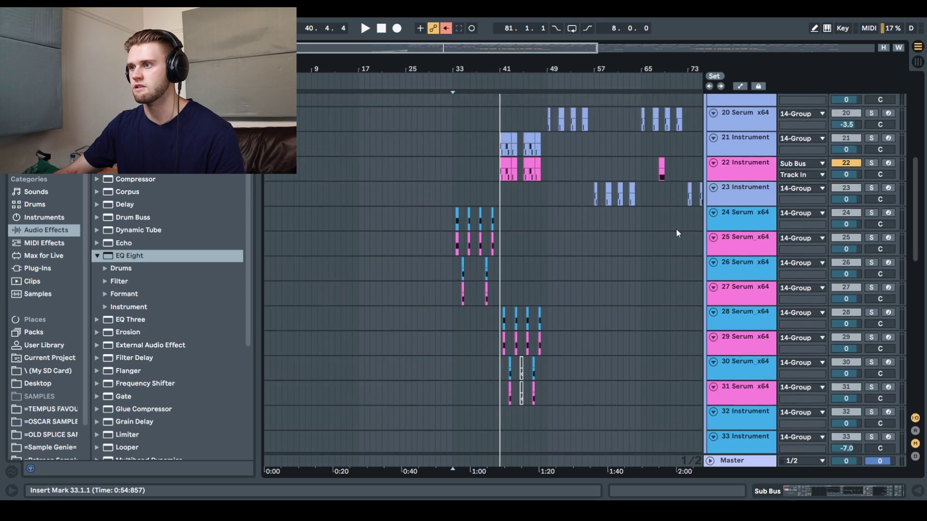
scroll(676, 233, down, 10)
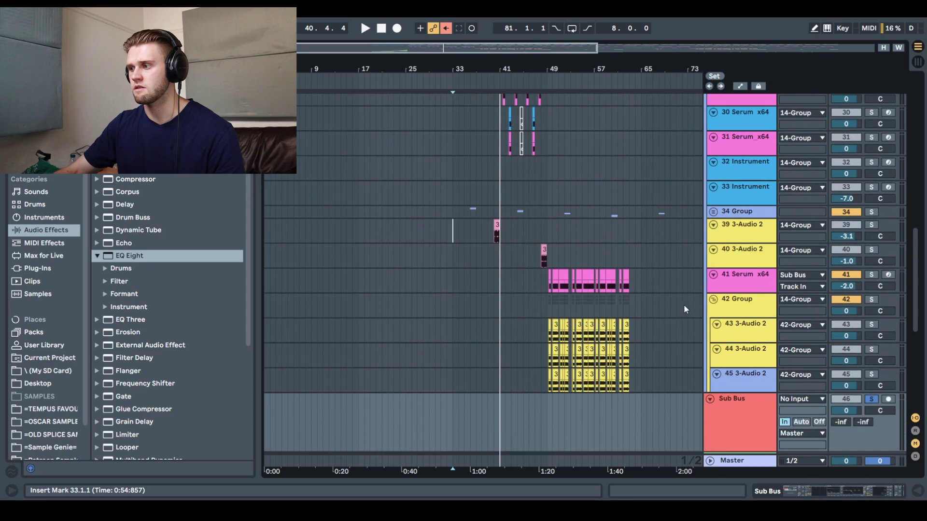
Play track 41 Serum x64 from bar 49, stop at bar 53, and zoom out.
click(584, 321)
click(547, 277)
key(space)
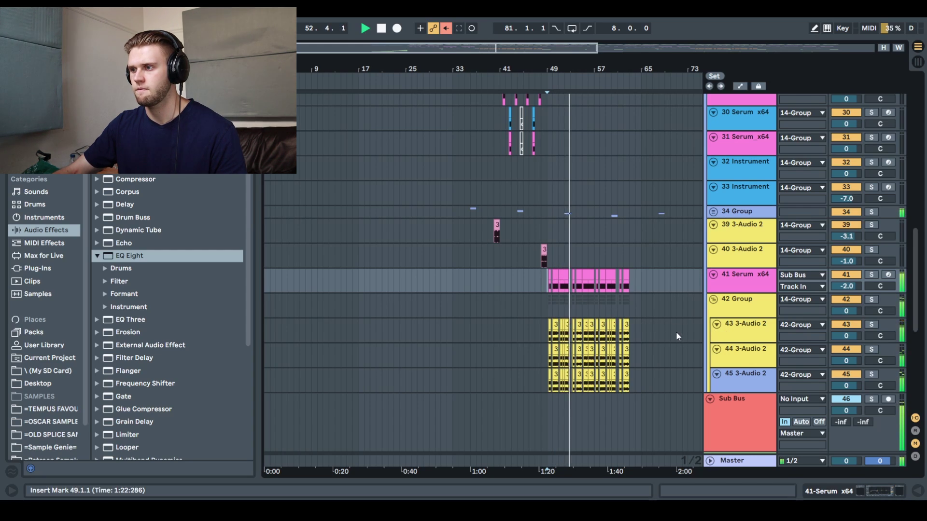
key(space)
drag(915, 305, 908, 343)
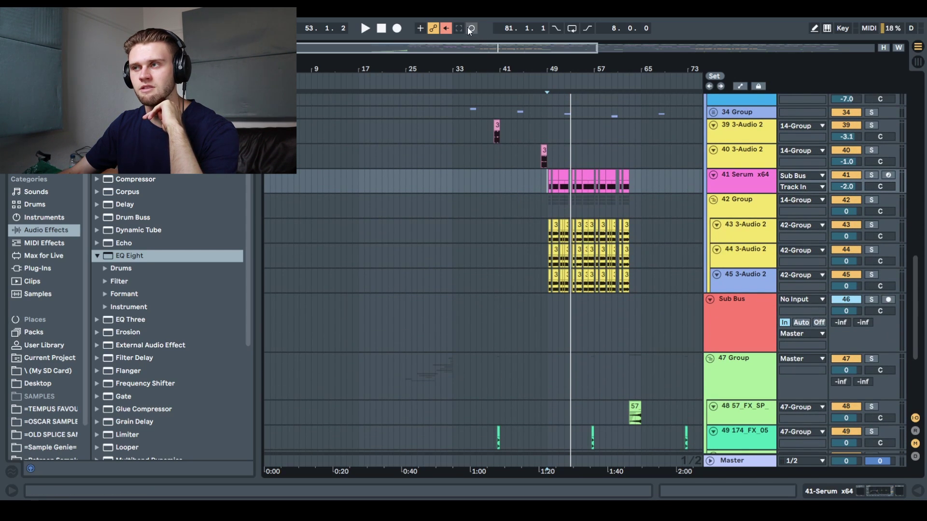
drag(472, 46, 591, 58)
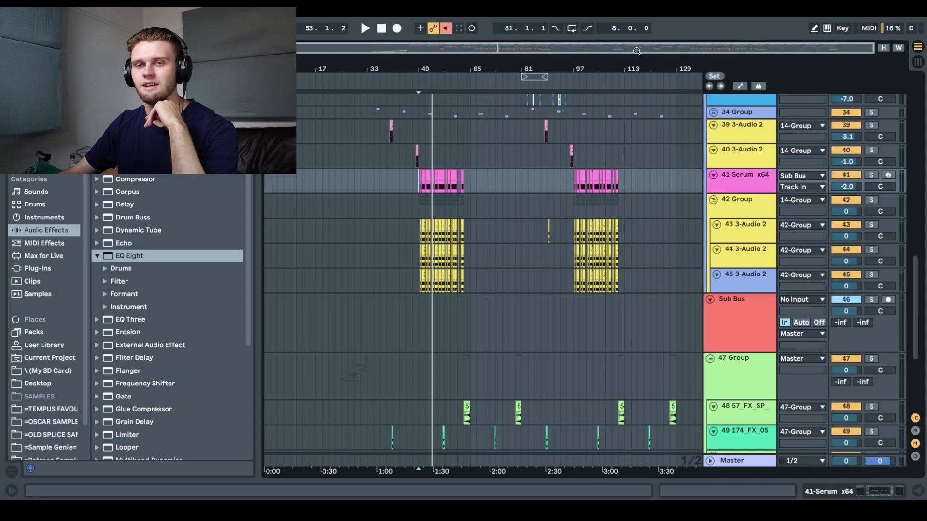